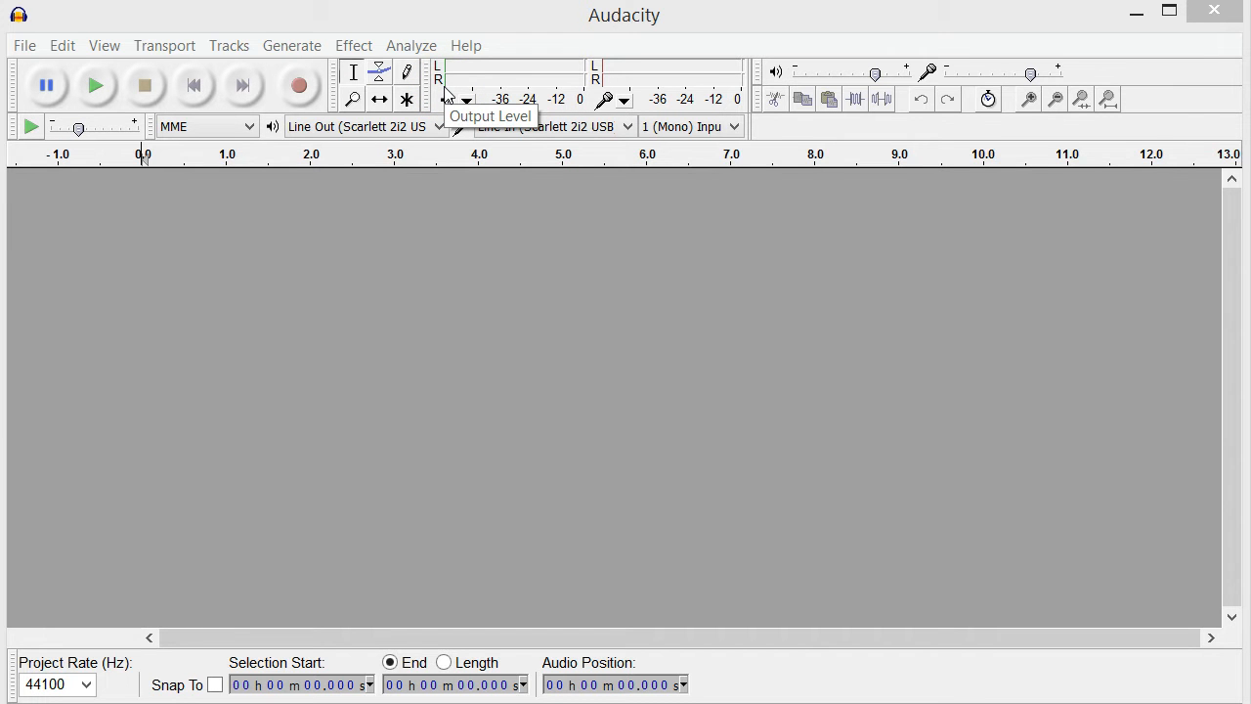
Switch the recording input device to Microphone (HD Pro Webcam C920), and return it to Line In (Scarlett 2i2 USB).
{"action": "left_click", "coordinate": [583, 128]}
{"action": "left_click", "coordinate": [553, 163]}
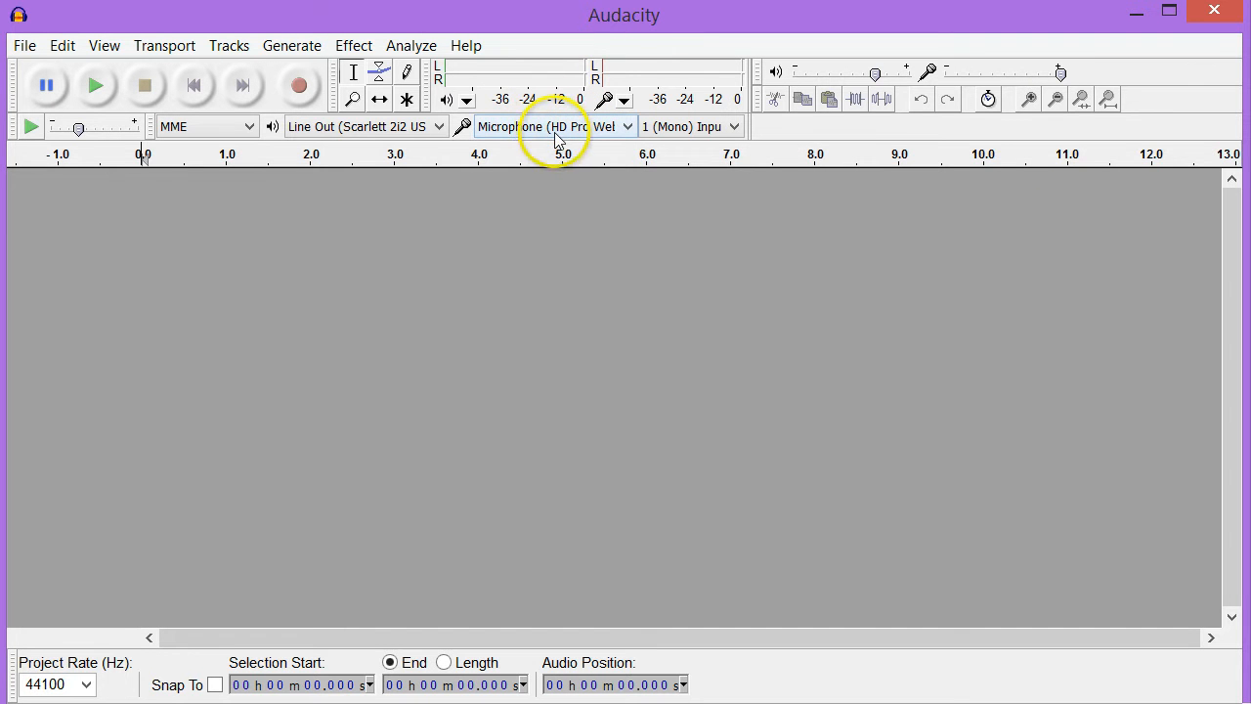
{"action": "left_click", "coordinate": [625, 127]}
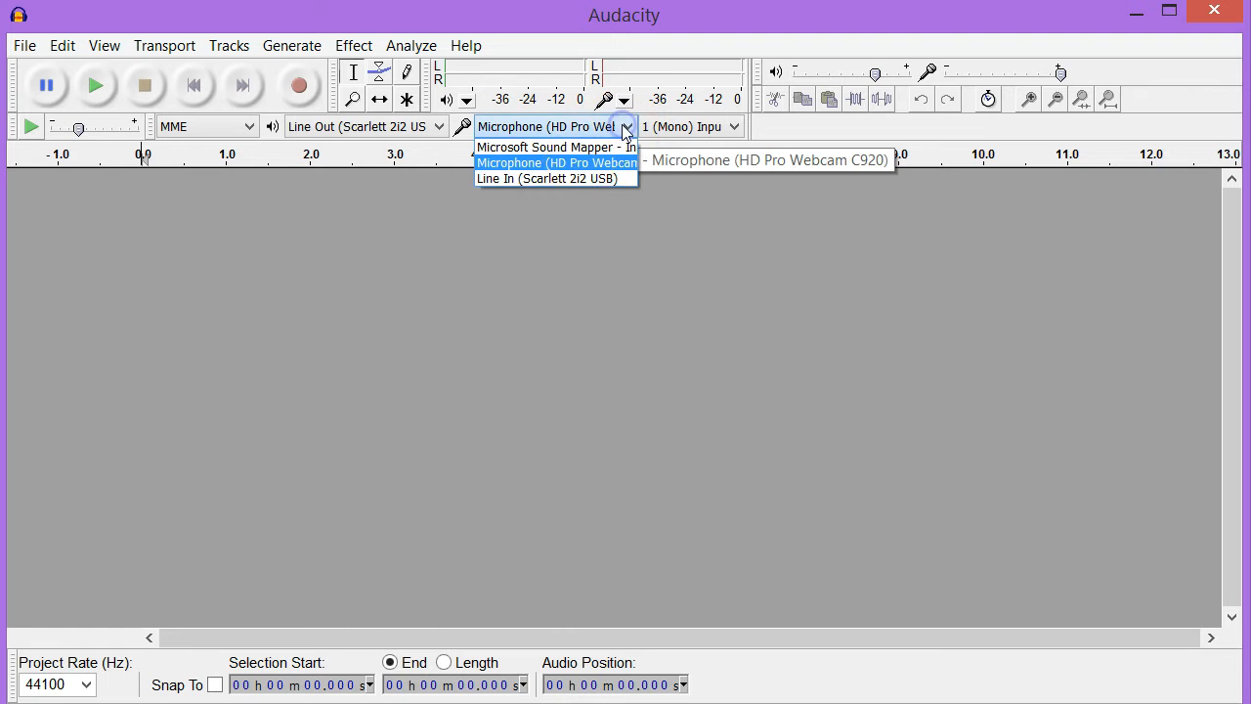
{"action": "left_click", "coordinate": [578, 176]}
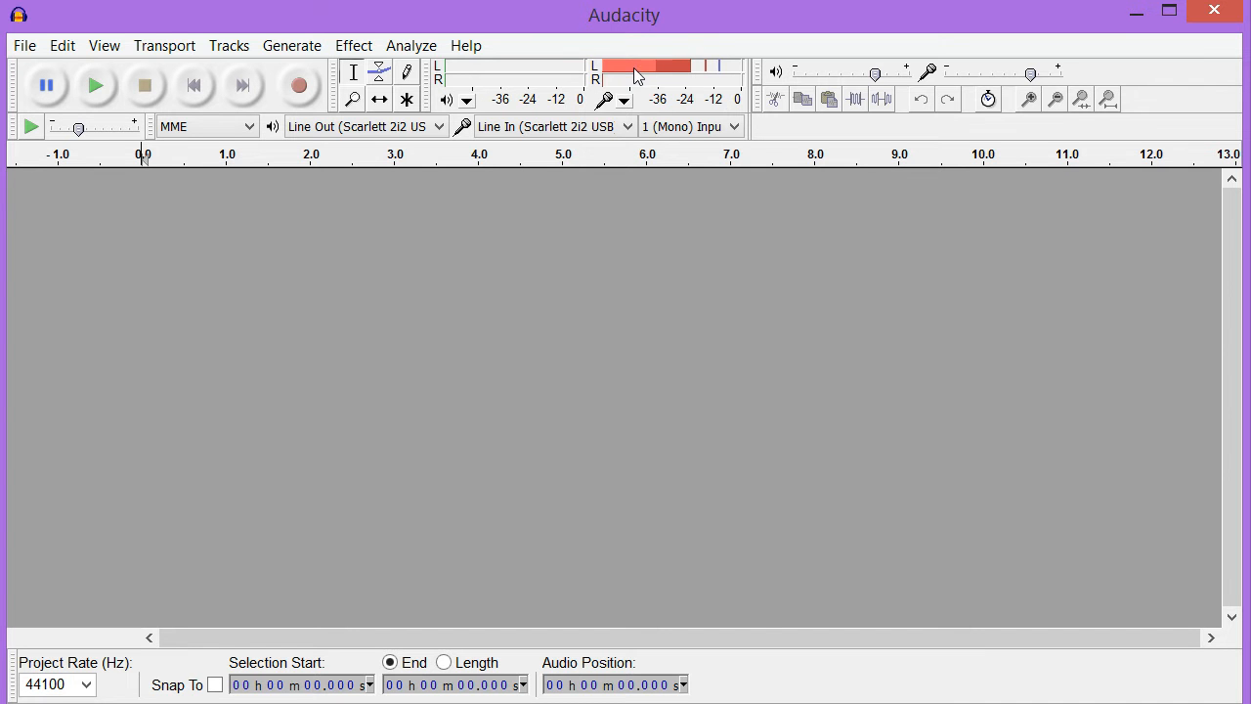
Record a mono audio clip about 6 seconds long and stop the recording.
{"action": "left_click", "coordinate": [300, 88]}
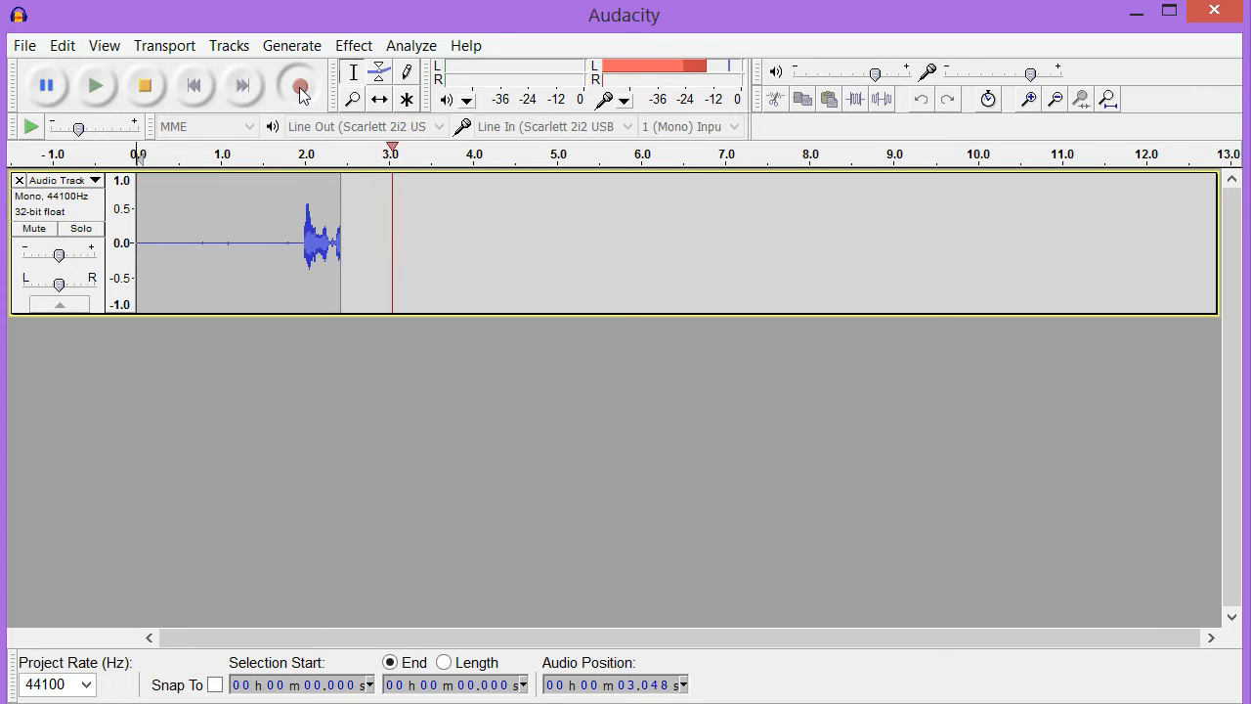
{"action": "left_click", "coordinate": [147, 86]}
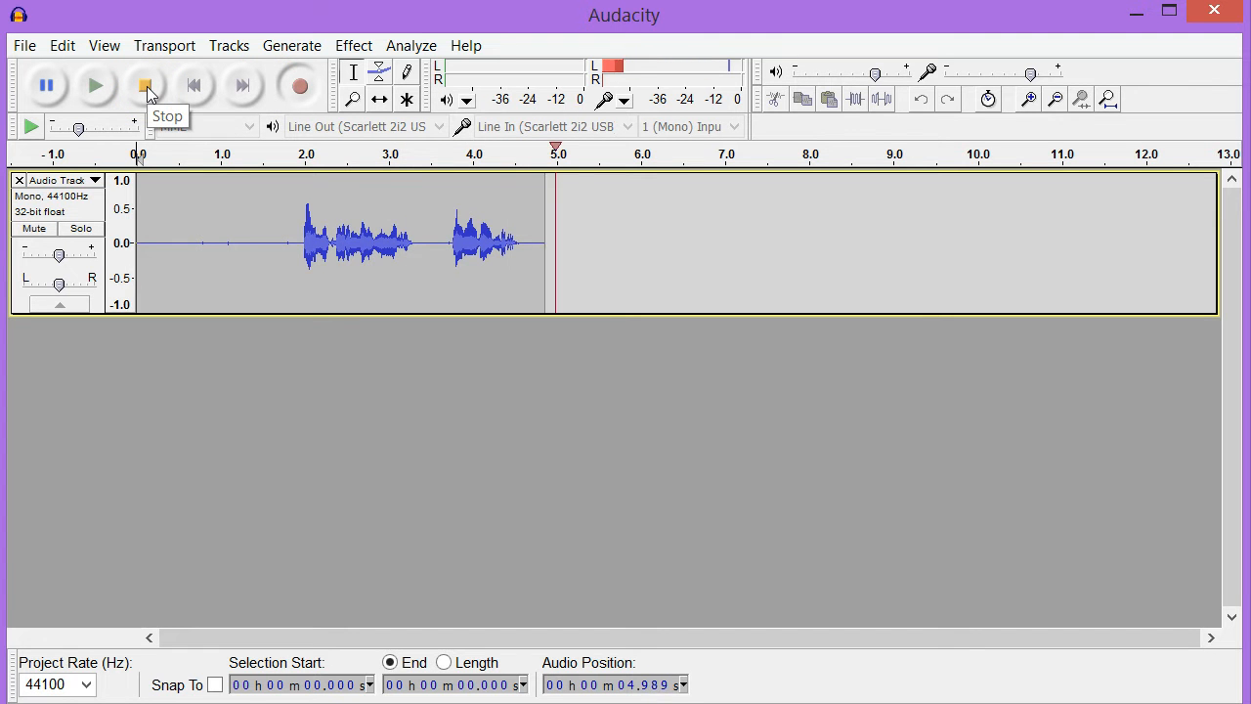
{"action": "left_click", "coordinate": [146, 86]}
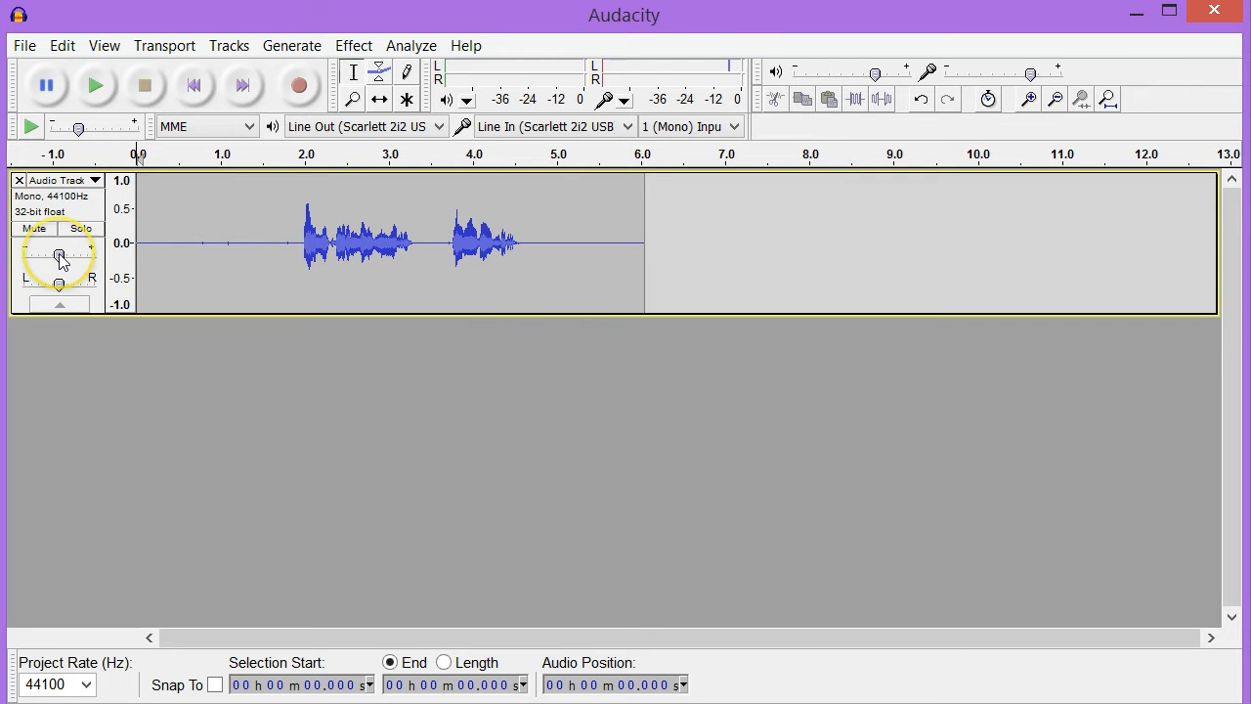
{"action": "left_click", "coordinate": [64, 307]}
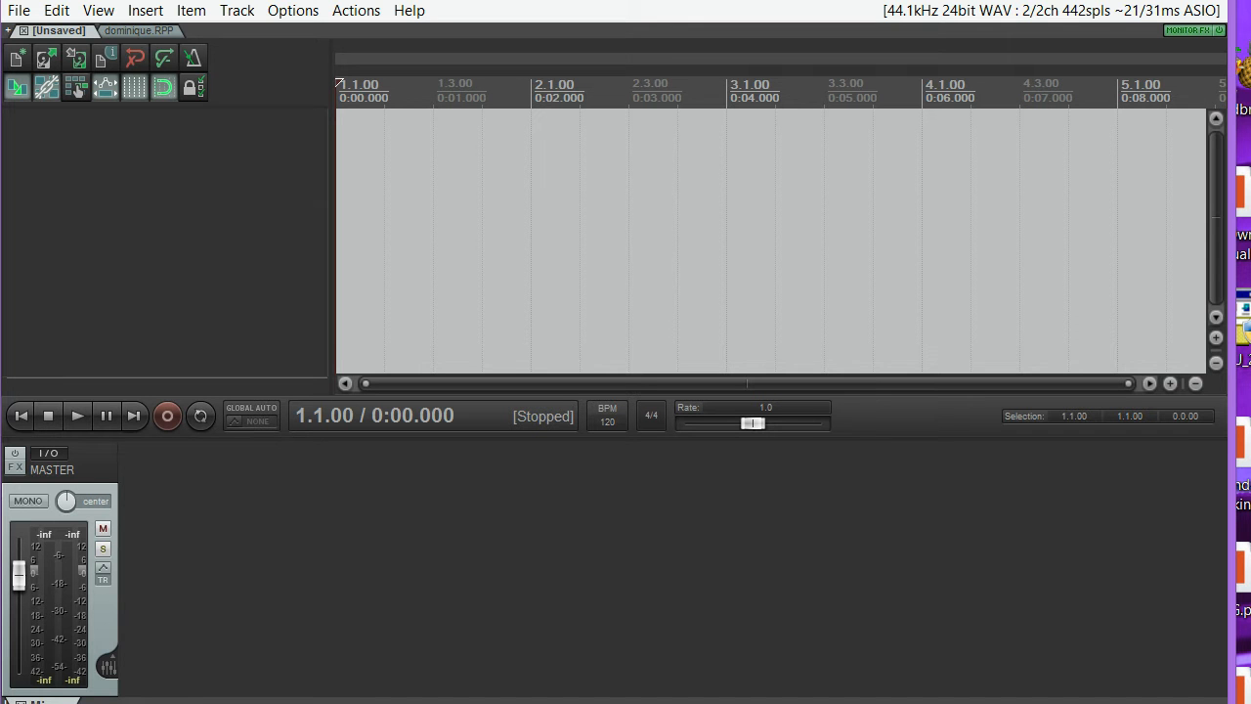
Switch to REAPER and review the ASIO driver, input and output range settings in the audio device preferences.
{"action": "left_click", "coordinate": [310, 15]}
{"action": "left_click", "coordinate": [410, 664]}
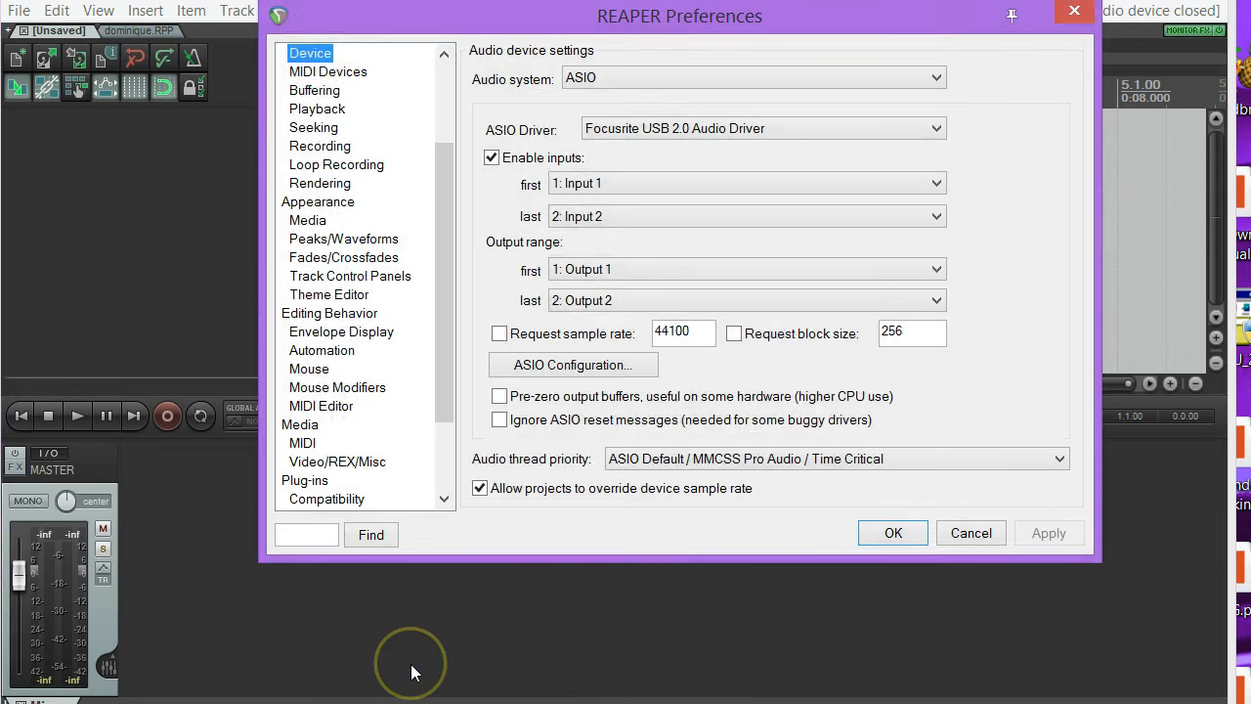
{"action": "left_click", "coordinate": [314, 59]}
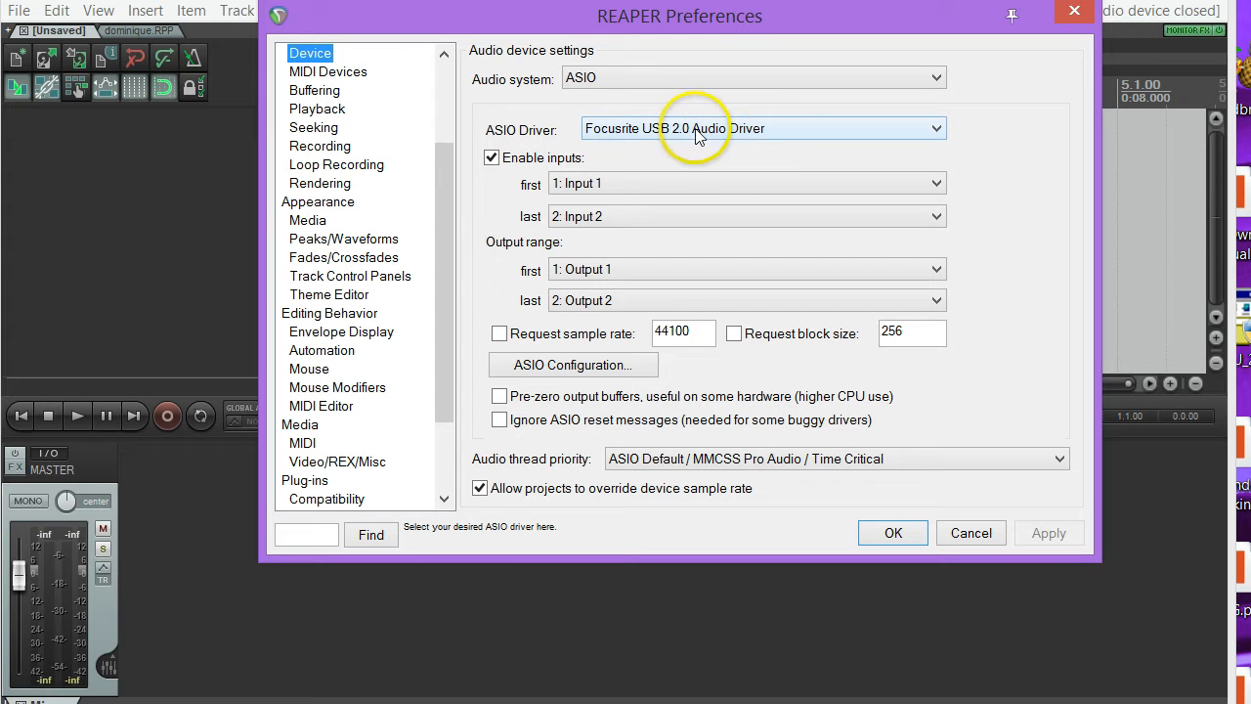
{"action": "left_click", "coordinate": [967, 534]}
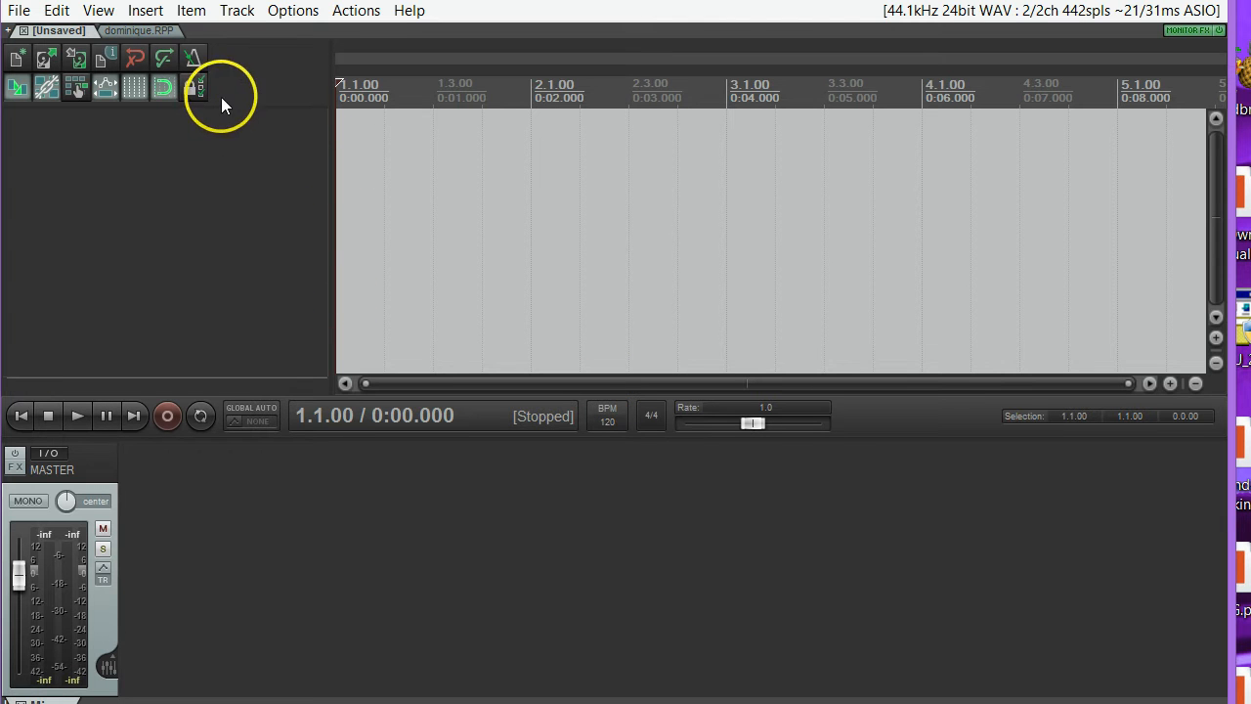
Insert a new track, view its mono and stereo input choices, and arm the track for recording.
{"action": "left_click", "coordinate": [237, 12]}
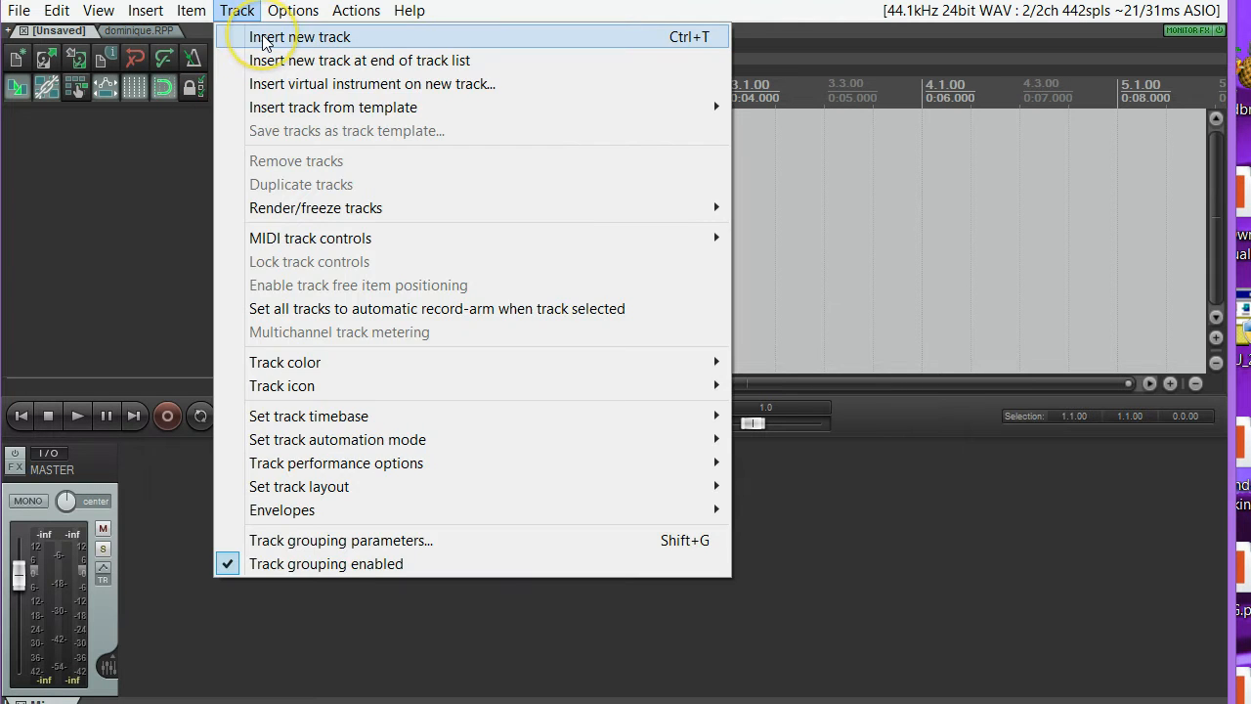
{"action": "left_click", "coordinate": [262, 38]}
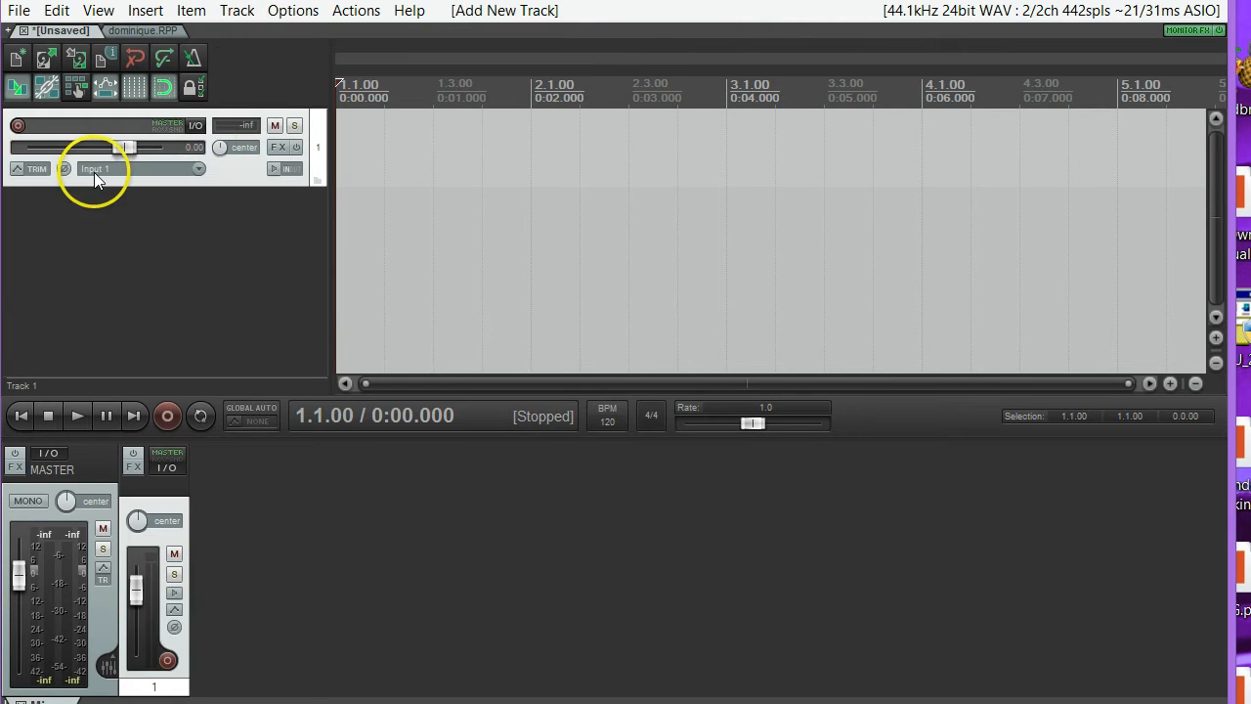
{"action": "left_click", "coordinate": [199, 169]}
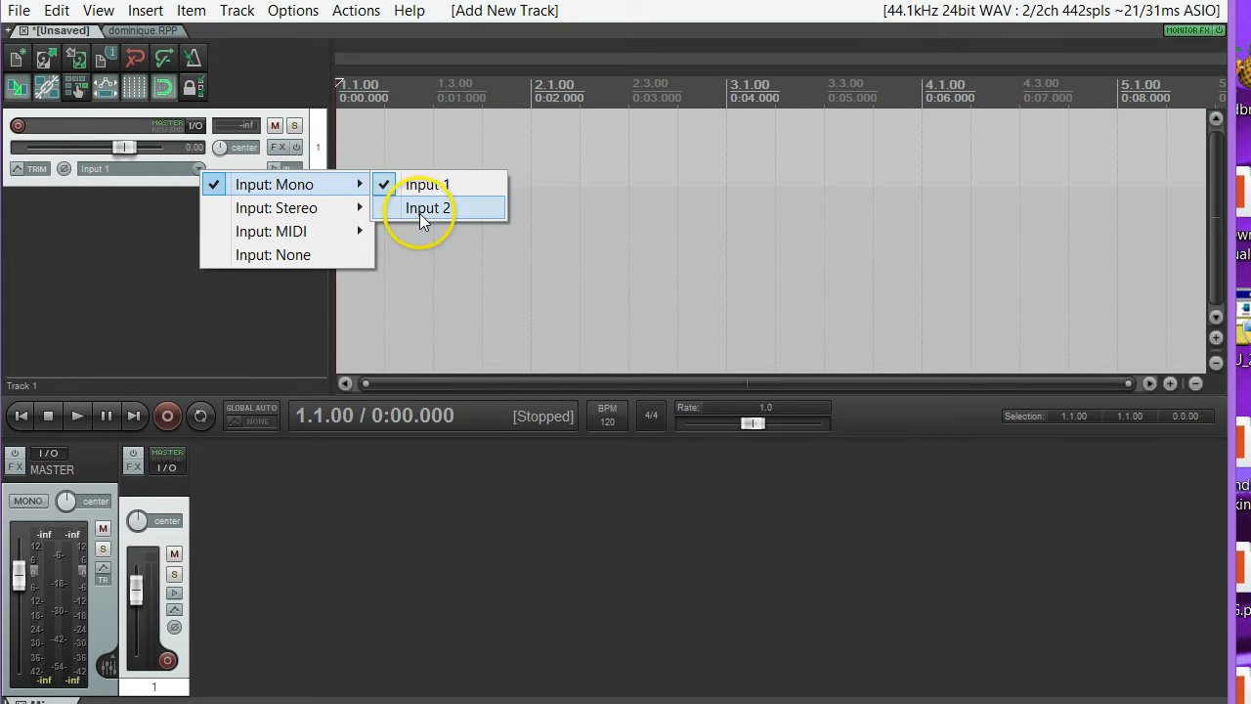
{"action": "mouse_move", "coordinate": [335, 214]}
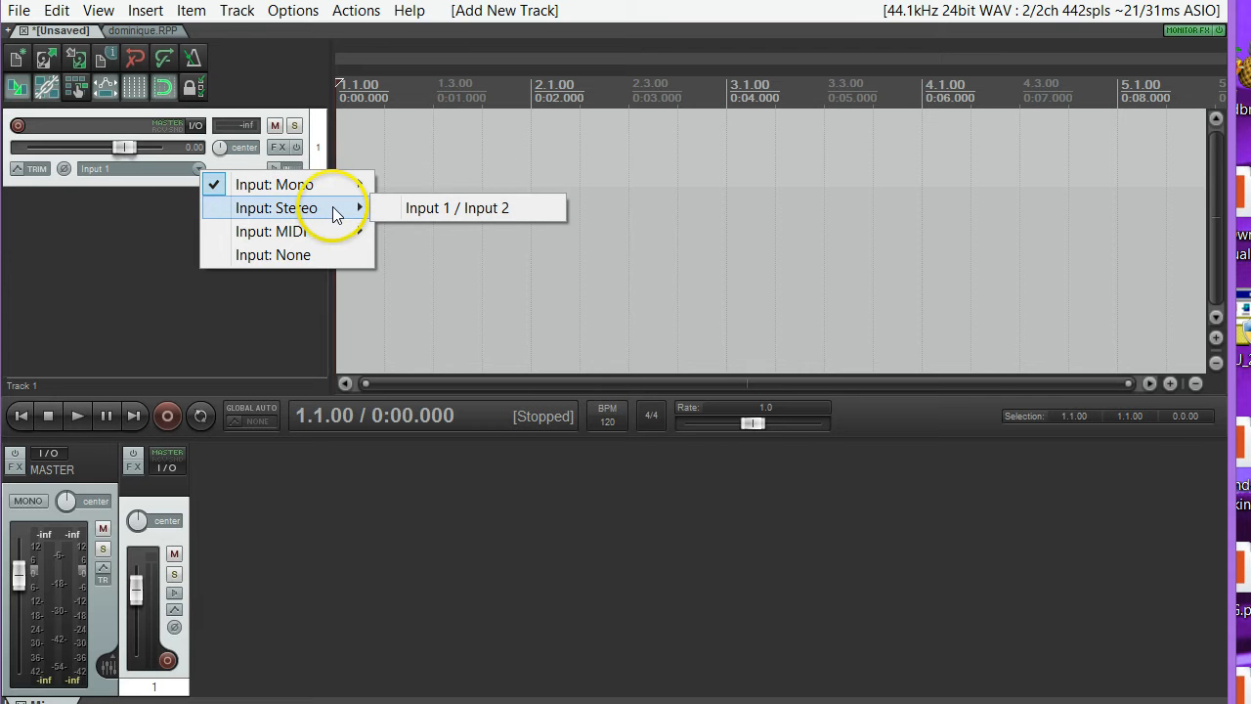
{"action": "mouse_move", "coordinate": [343, 186]}
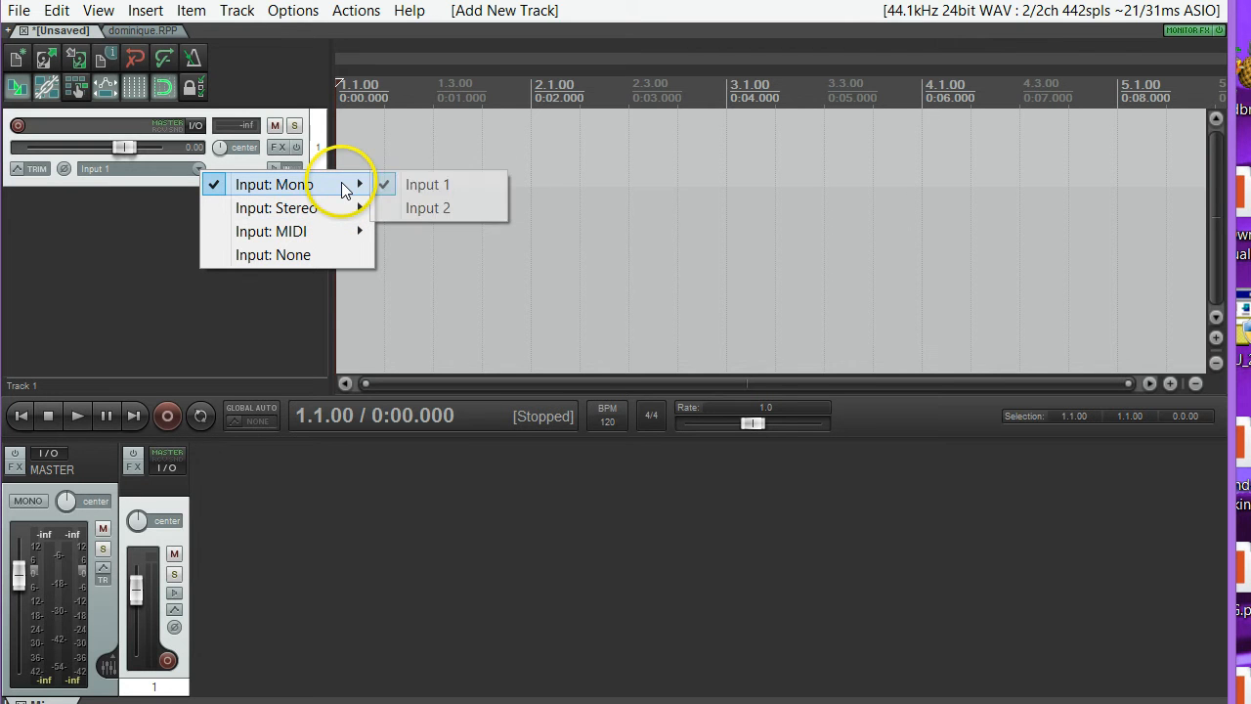
{"action": "left_click", "coordinate": [20, 128]}
{"action": "left_click", "coordinate": [19, 128]}
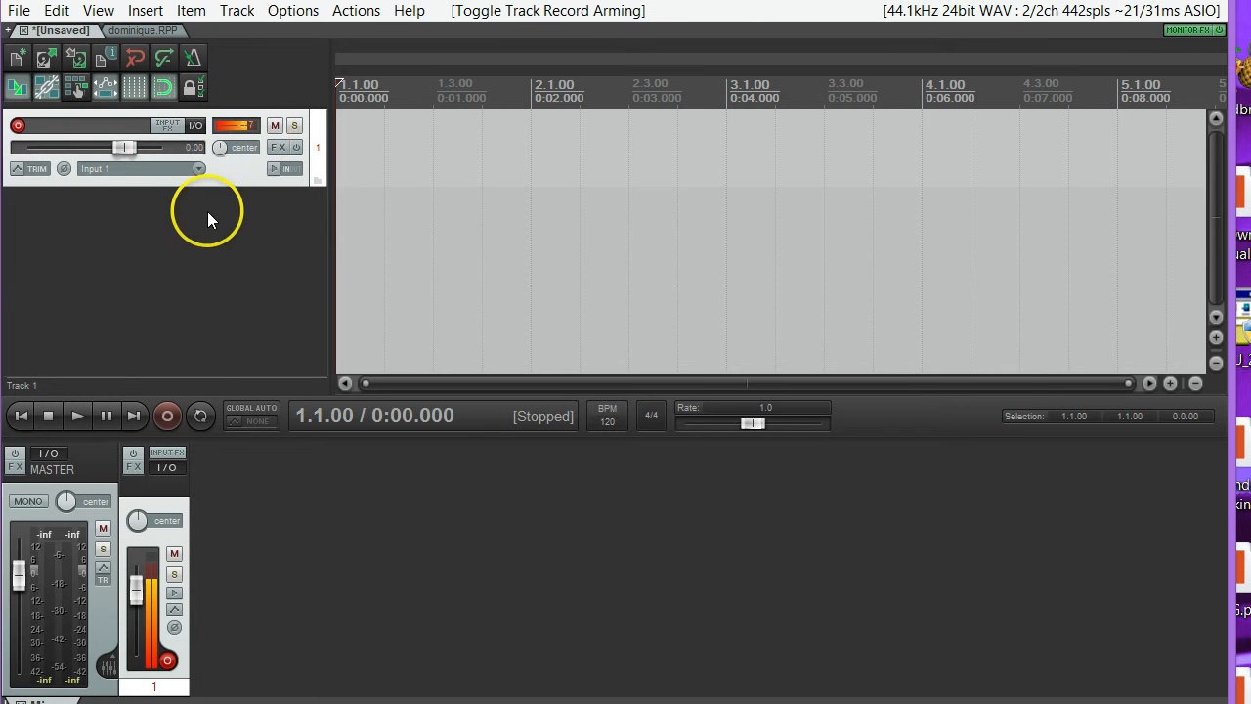
Record a take about 4.8 seconds long on the armed track and save the recorded file.
{"action": "left_click", "coordinate": [164, 422]}
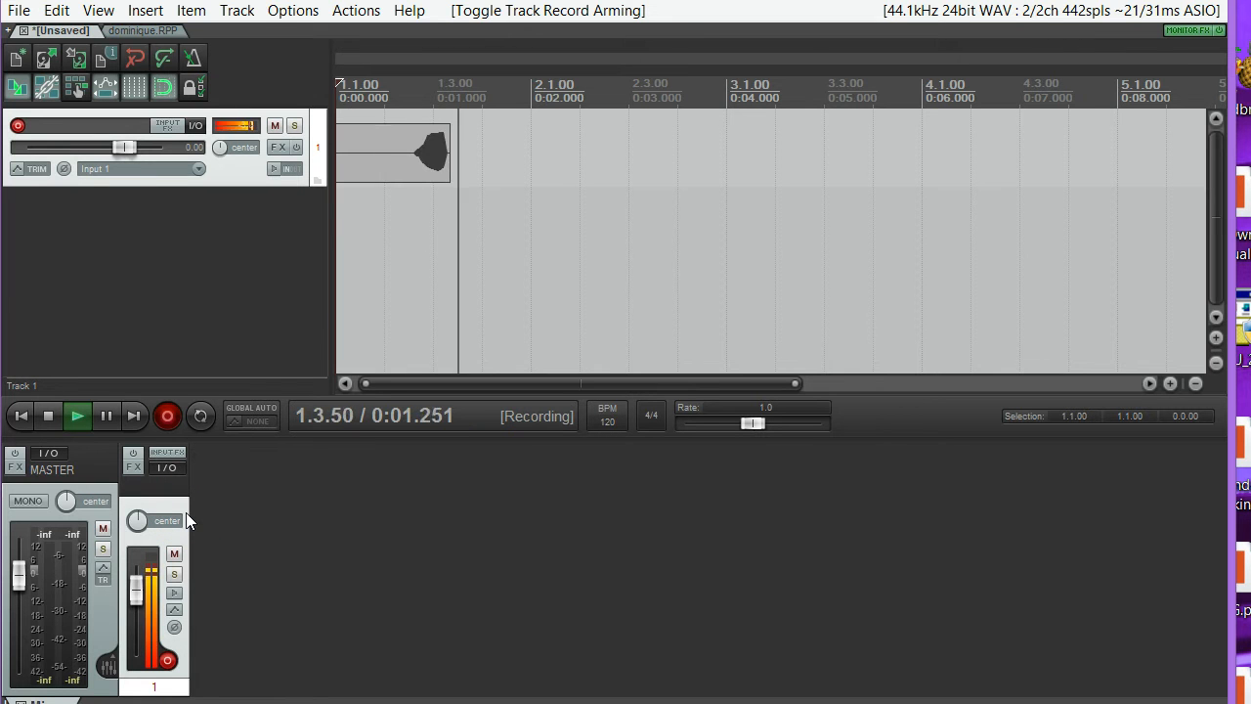
{"action": "left_click", "coordinate": [48, 415]}
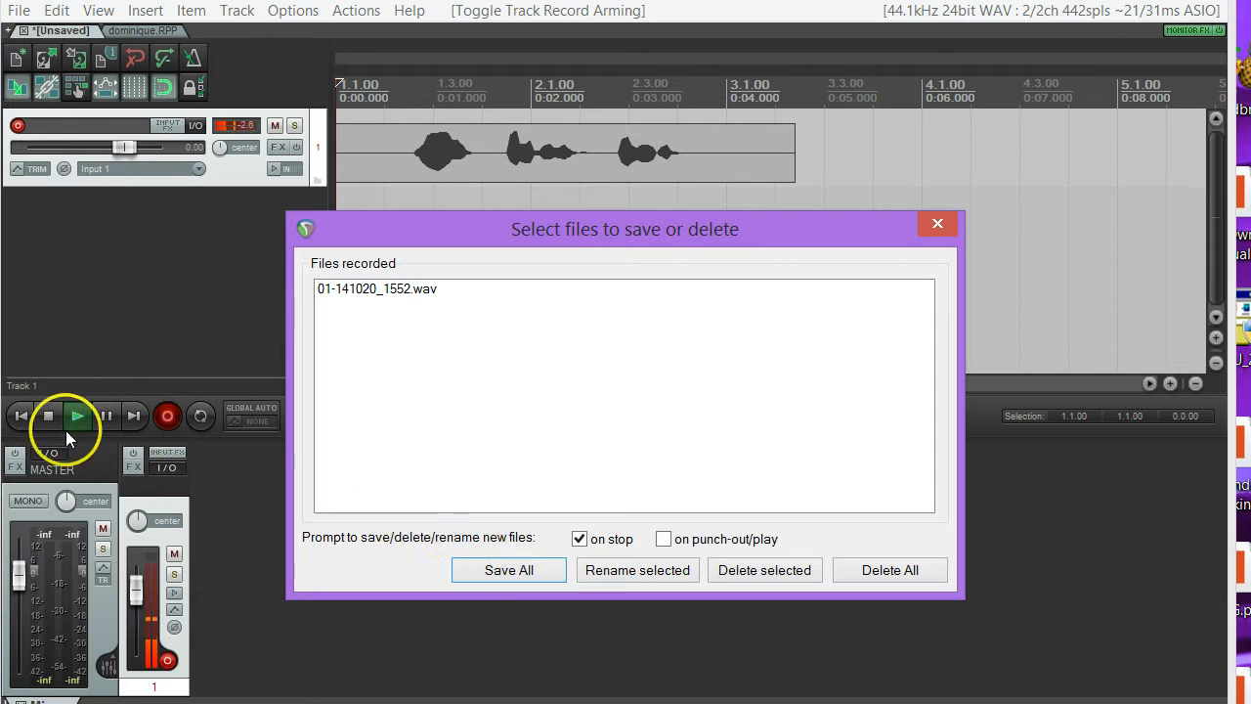
{"action": "left_click", "coordinate": [506, 571]}
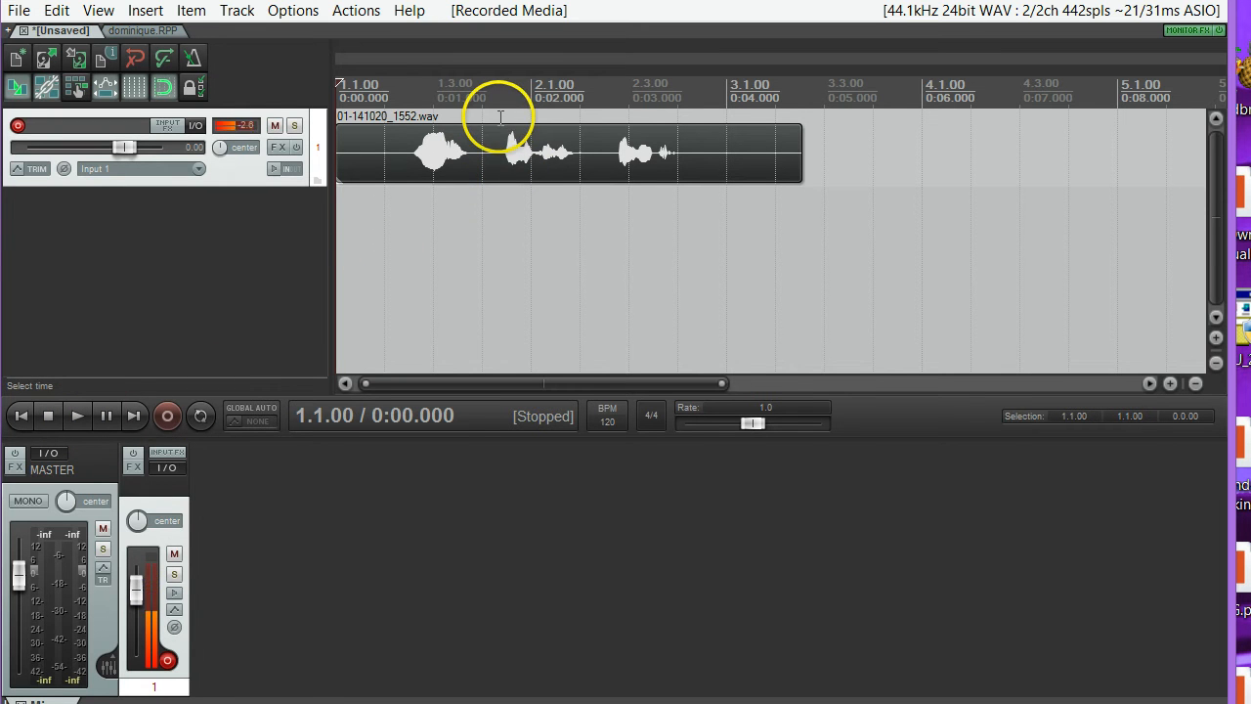
Select the time range 1.4.00 to 2.2.00 over the recorded clip and set the record mode to time selection auto punch.
{"action": "left_click_drag", "start_coordinate": [508, 117], "coordinate": [581, 111]}
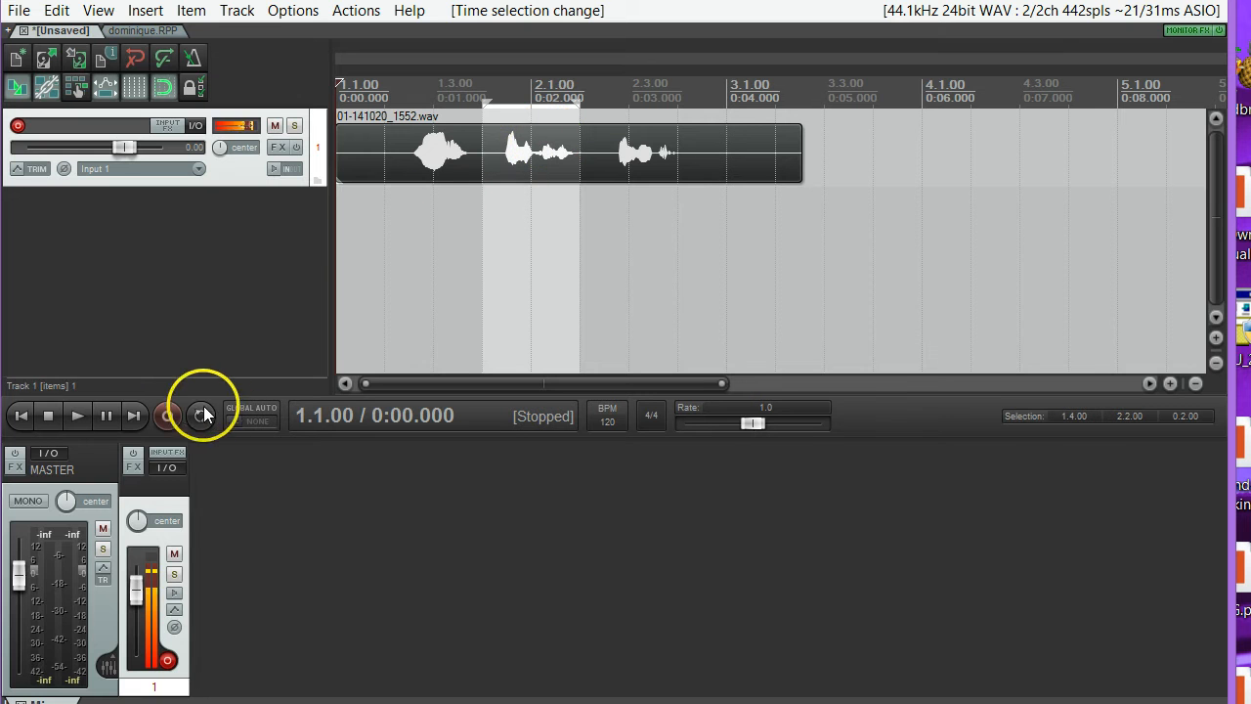
{"action": "right_click", "coordinate": [171, 416]}
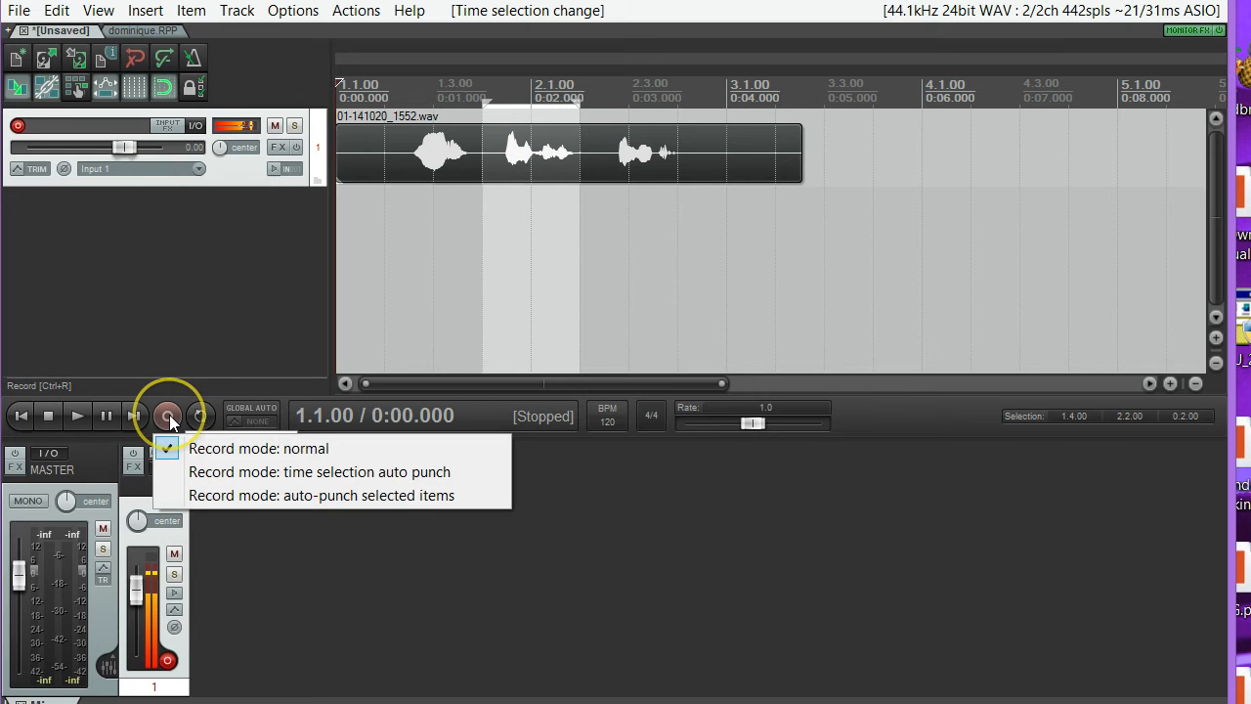
{"action": "left_click", "coordinate": [232, 472]}
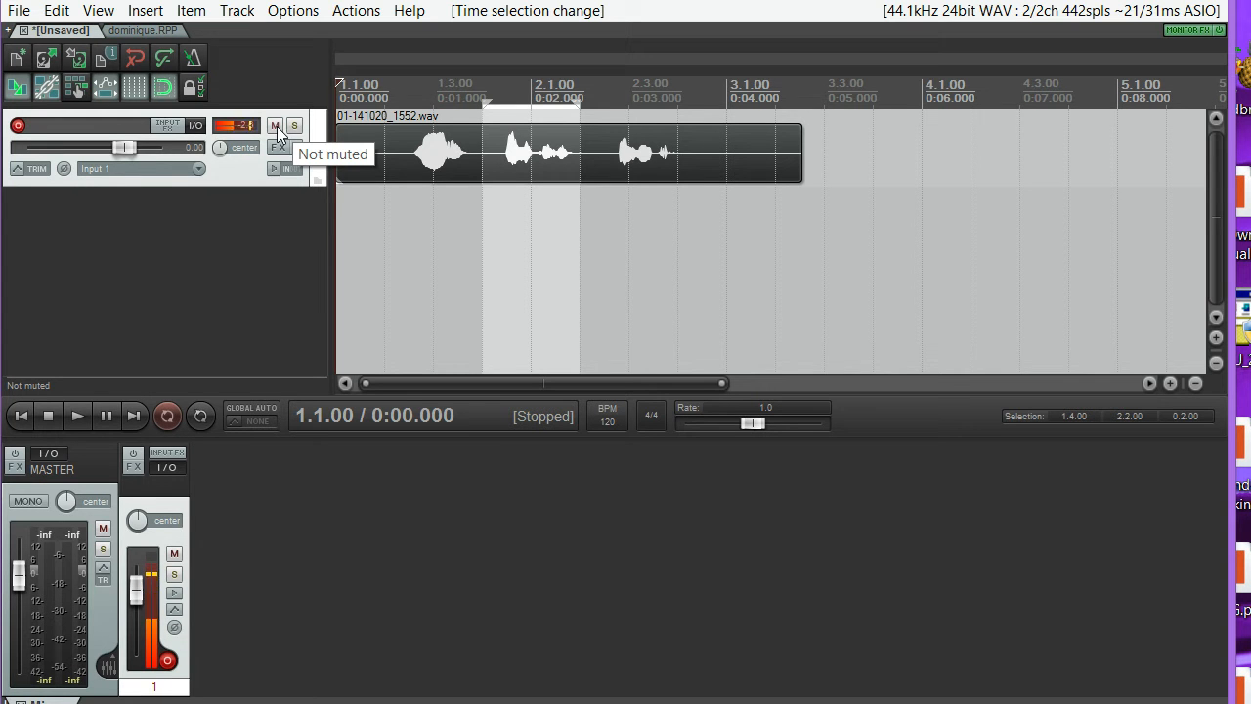
Move record arming from the first track to a newly inserted second track and choose the normal record mode.
{"action": "left_click", "coordinate": [18, 126]}
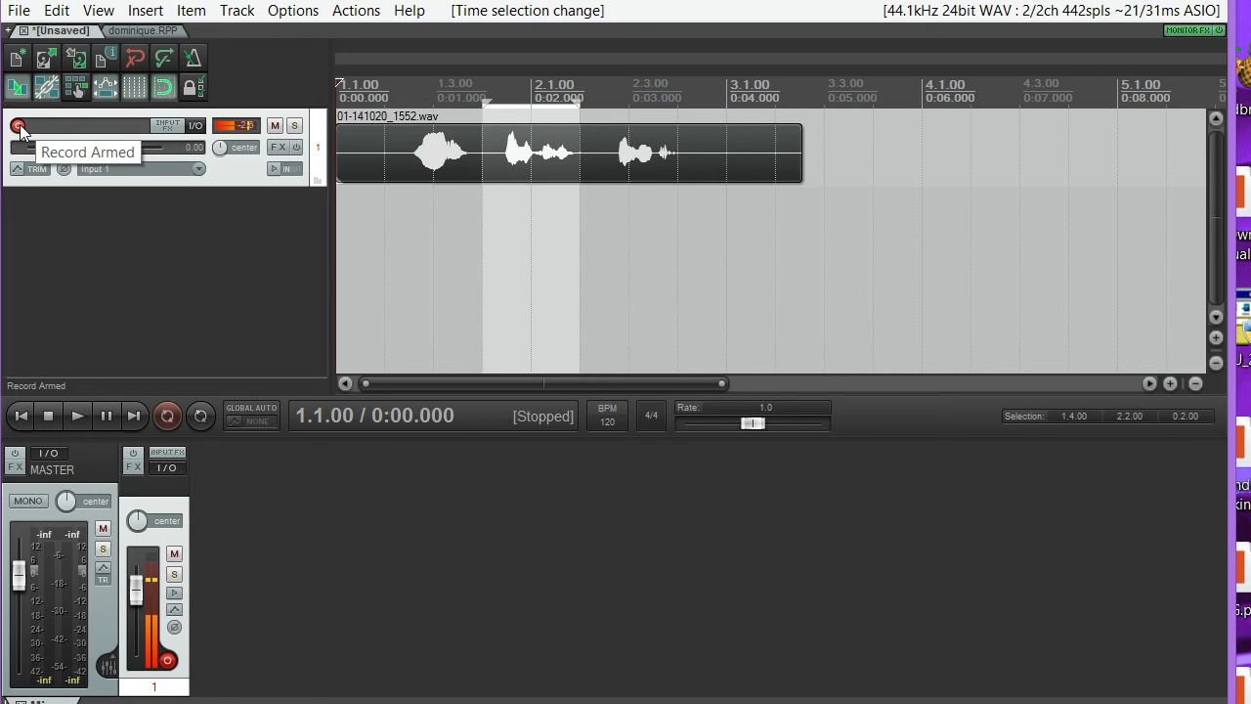
{"action": "left_click", "coordinate": [18, 126]}
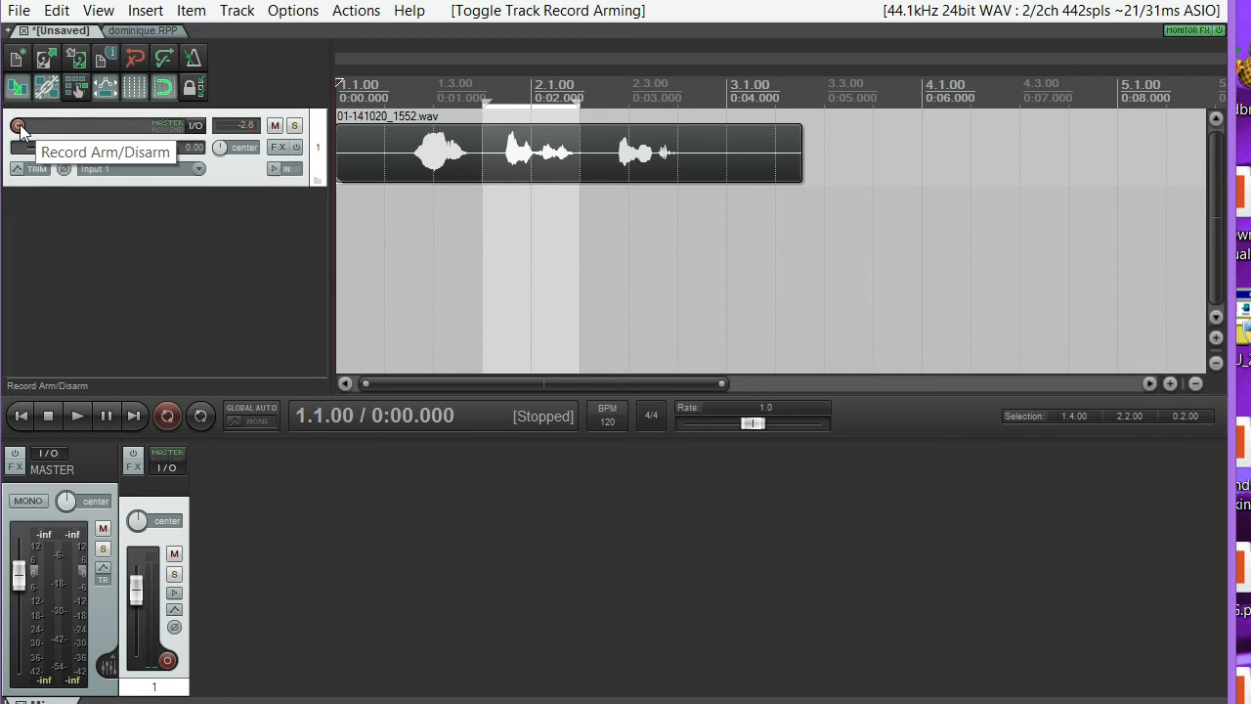
{"action": "left_click", "coordinate": [226, 14]}
{"action": "left_click", "coordinate": [251, 38]}
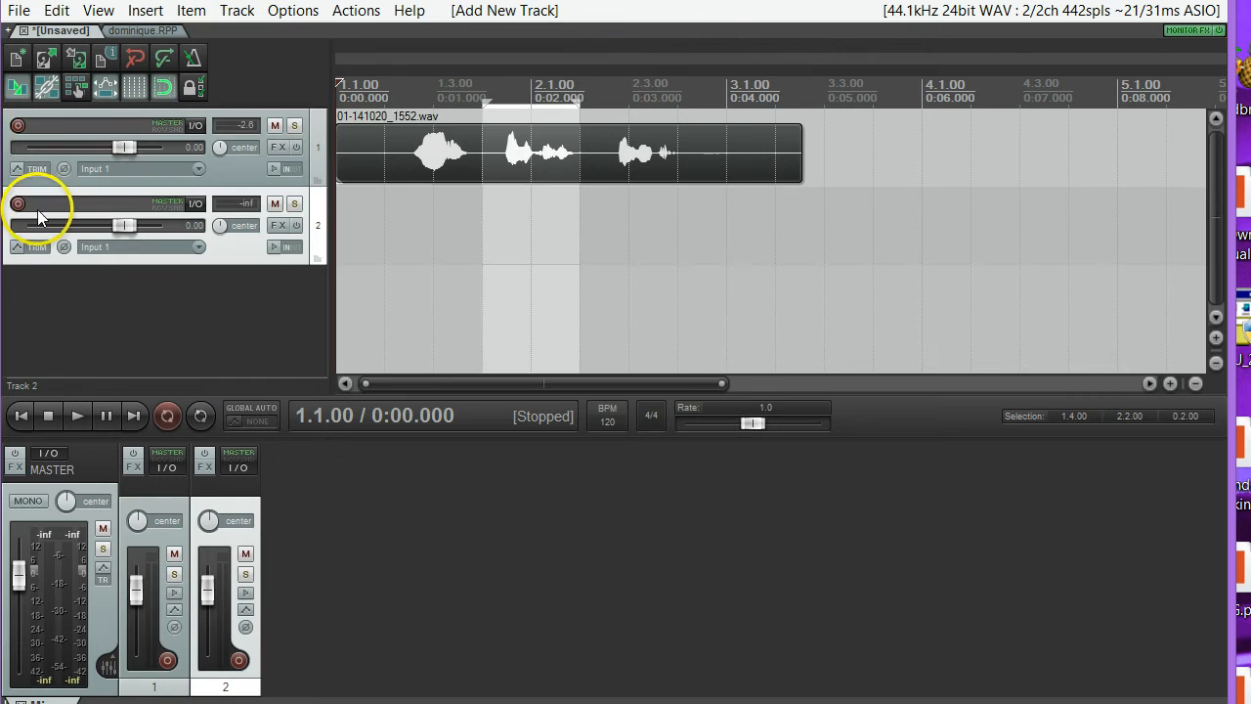
{"action": "left_click", "coordinate": [18, 203]}
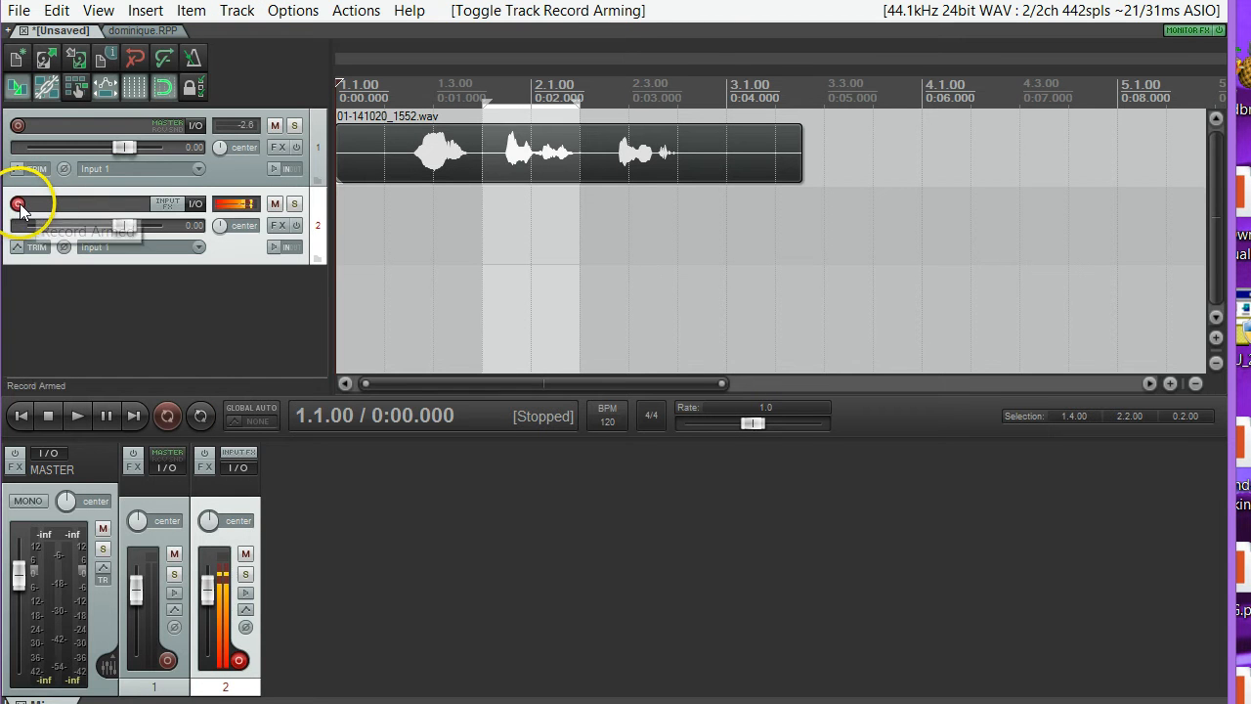
{"action": "right_click", "coordinate": [173, 422]}
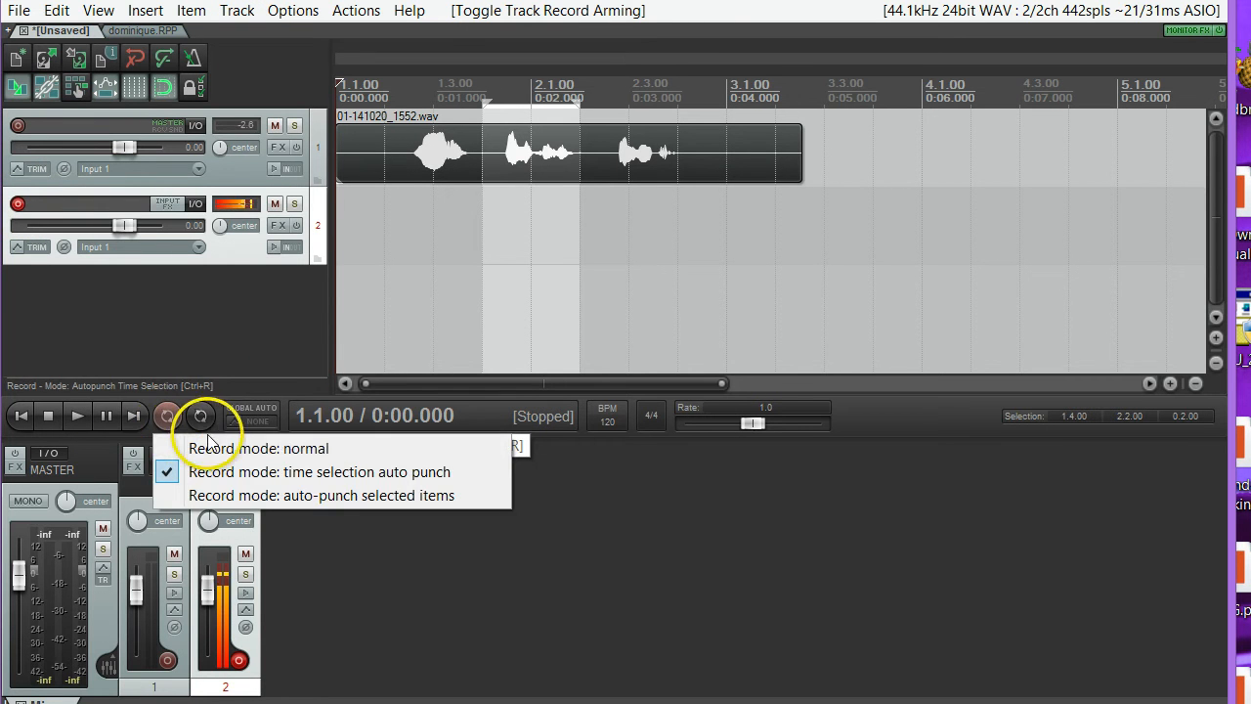
{"action": "left_click", "coordinate": [204, 440]}
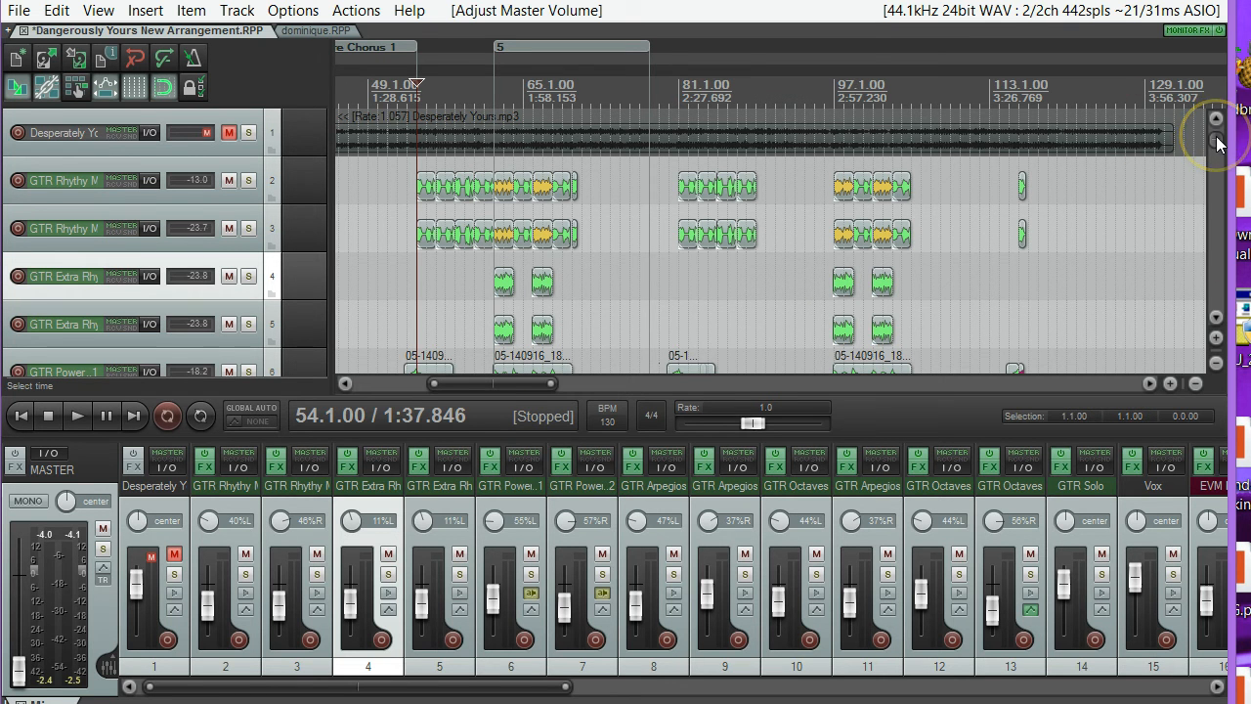
Play the Dangerously Yours project with the master volume raised to -7.40 dB, lower the master fader fully, and pause playback.
{"action": "mouse_move", "coordinate": [1219, 144]}
{"action": "left_mouse_down"}
{"action": "mouse_move", "coordinate": [1229, 303]}
{"action": "mouse_move", "coordinate": [1215, 120]}
{"action": "left_mouse_up"}
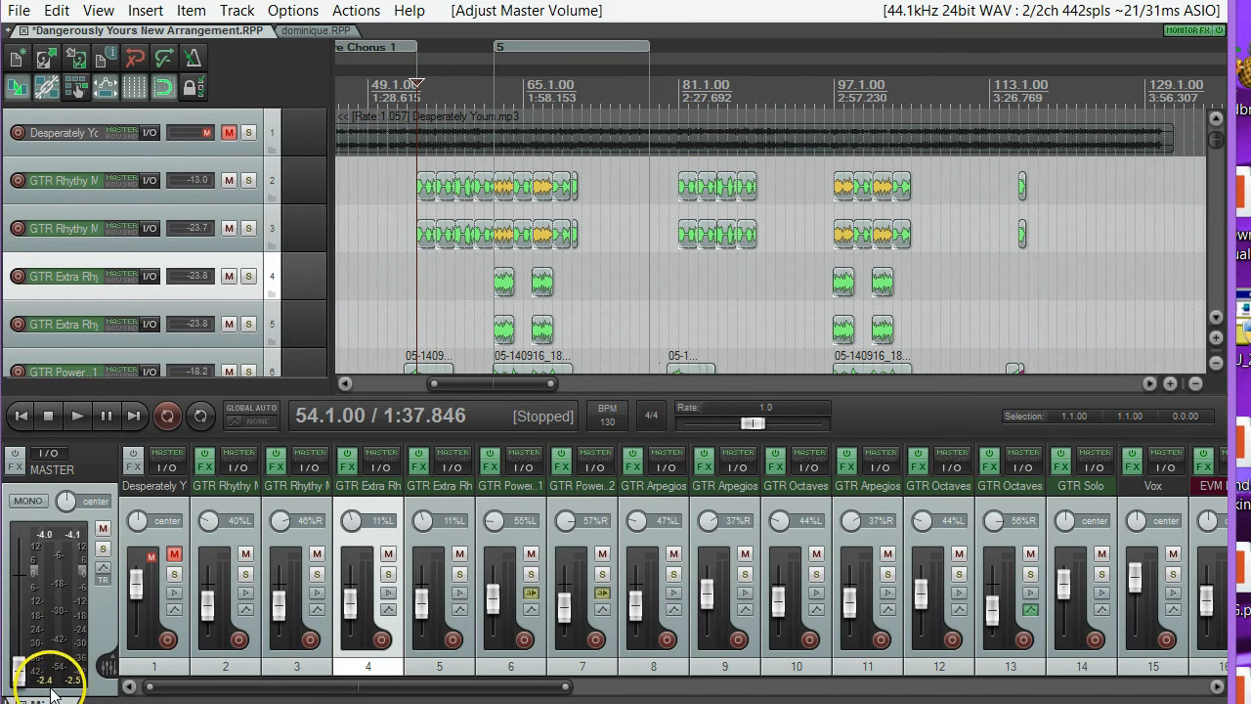
{"action": "left_click", "coordinate": [71, 416]}
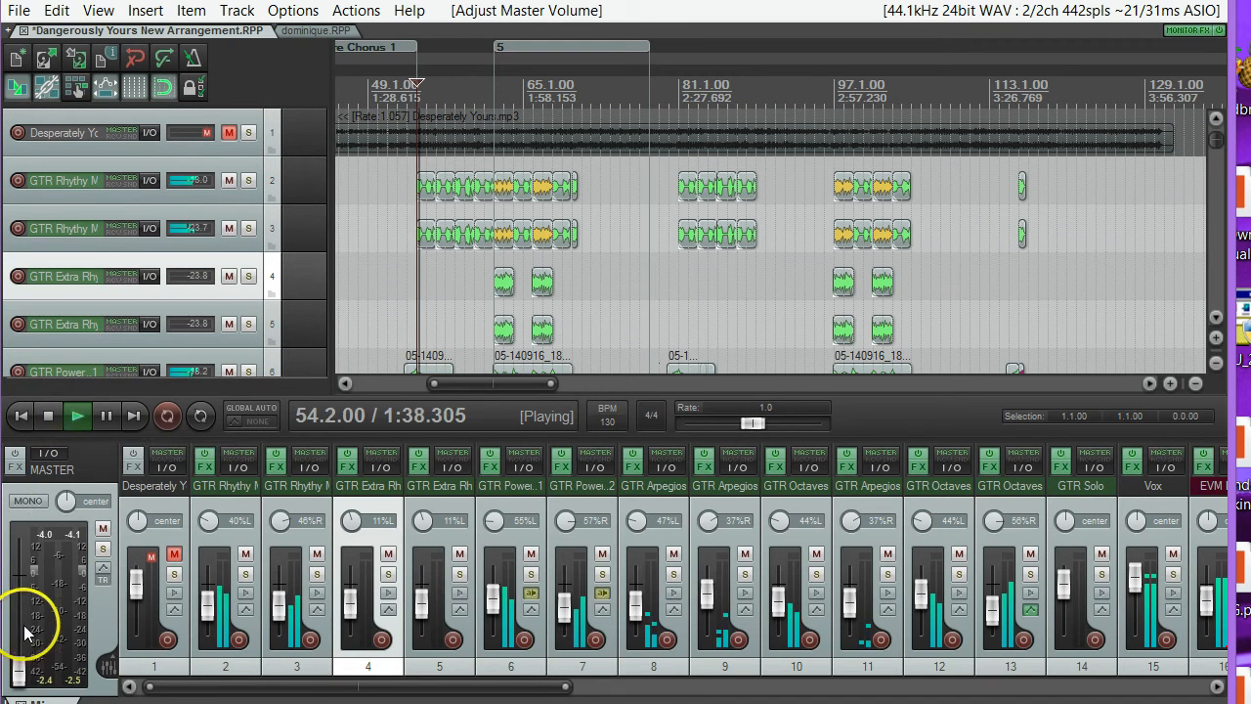
{"action": "left_click_drag", "start_coordinate": [20, 674], "coordinate": [22, 598]}
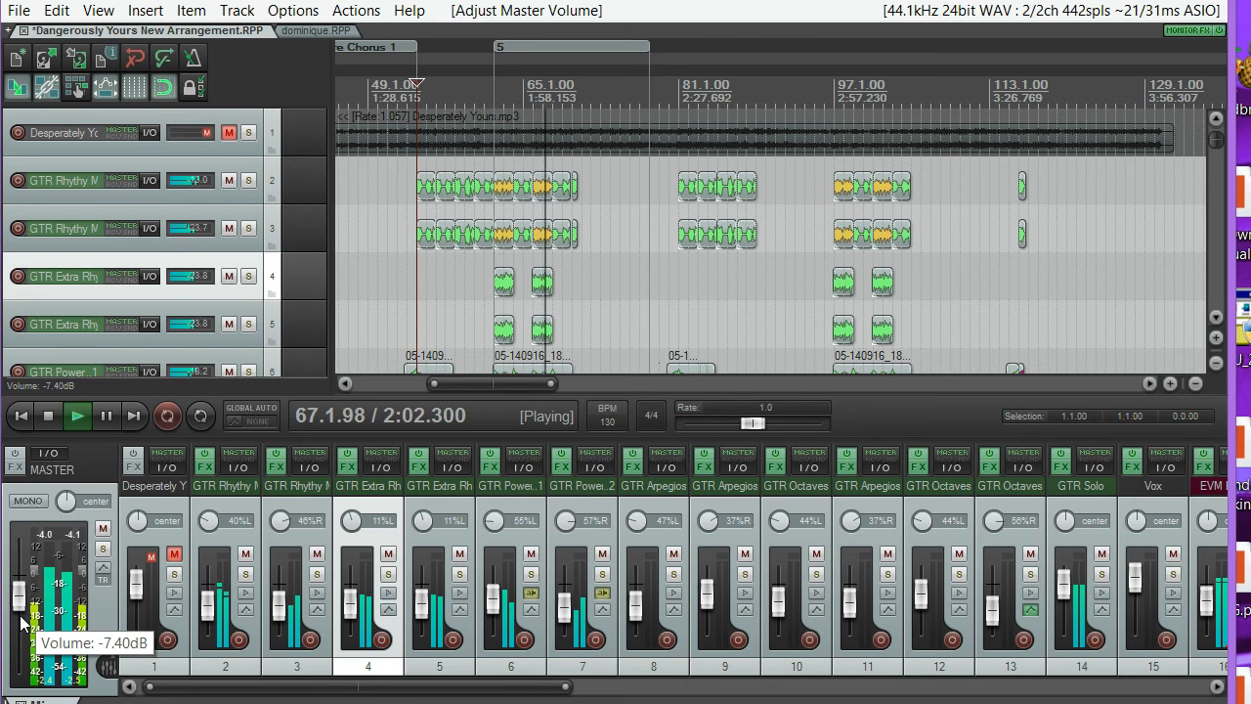
{"action": "left_click", "coordinate": [17, 623]}
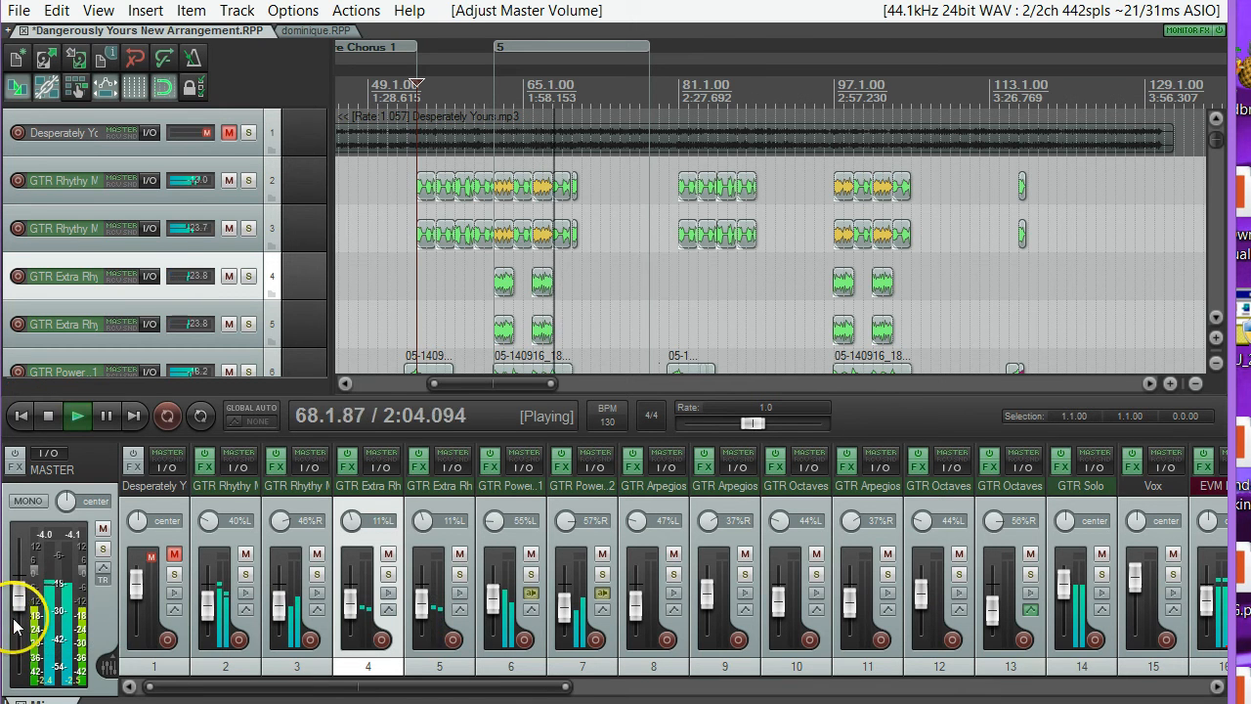
{"action": "mouse_move", "coordinate": [19, 604]}
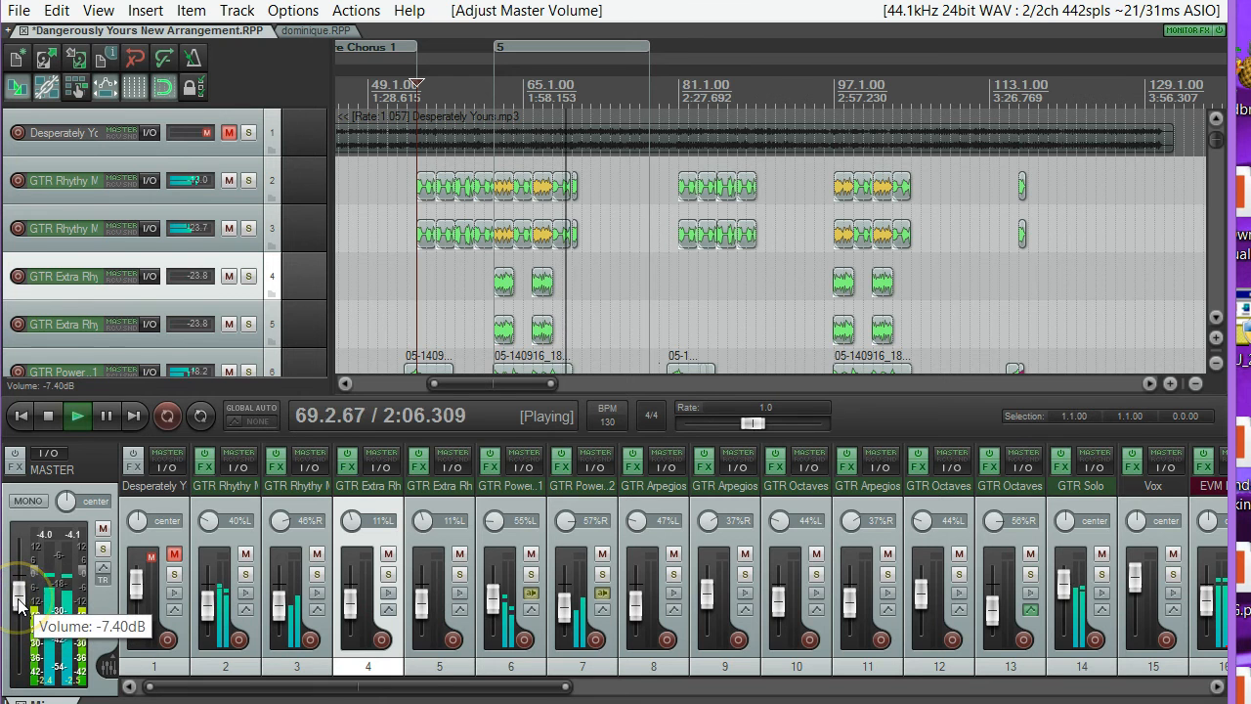
{"action": "left_click_drag", "start_coordinate": [19, 604], "coordinate": [23, 695]}
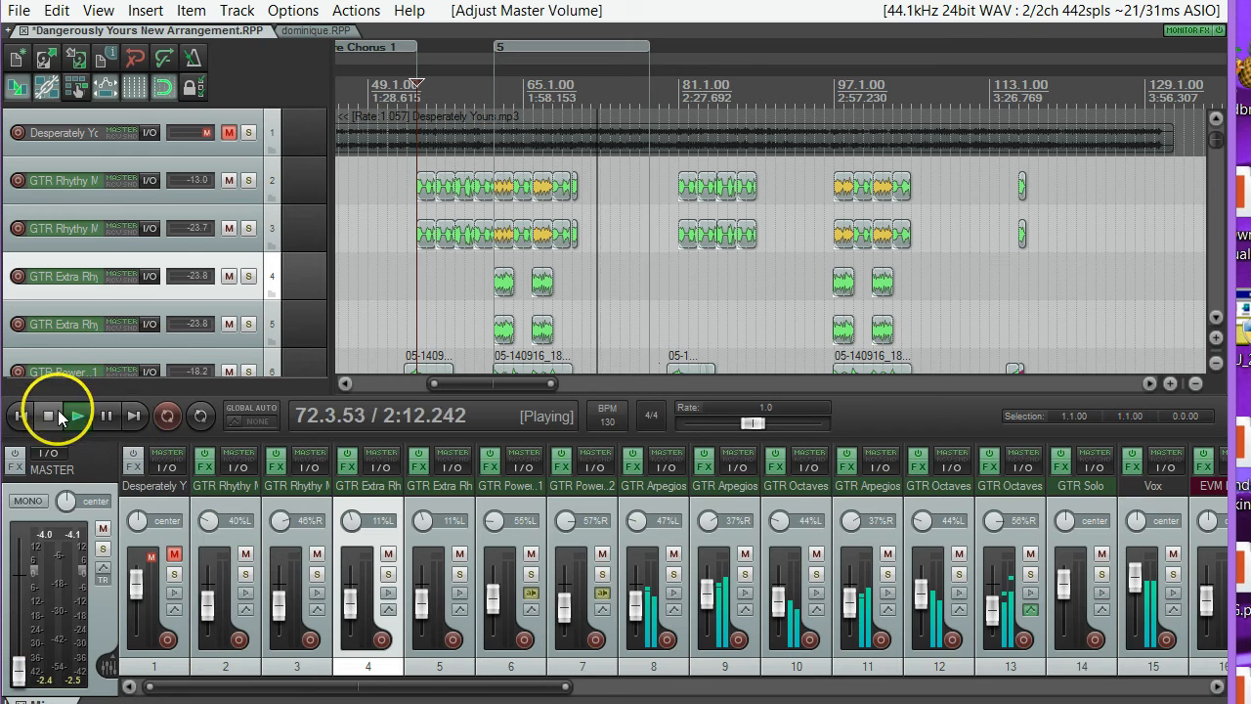
{"action": "left_click", "coordinate": [106, 416]}
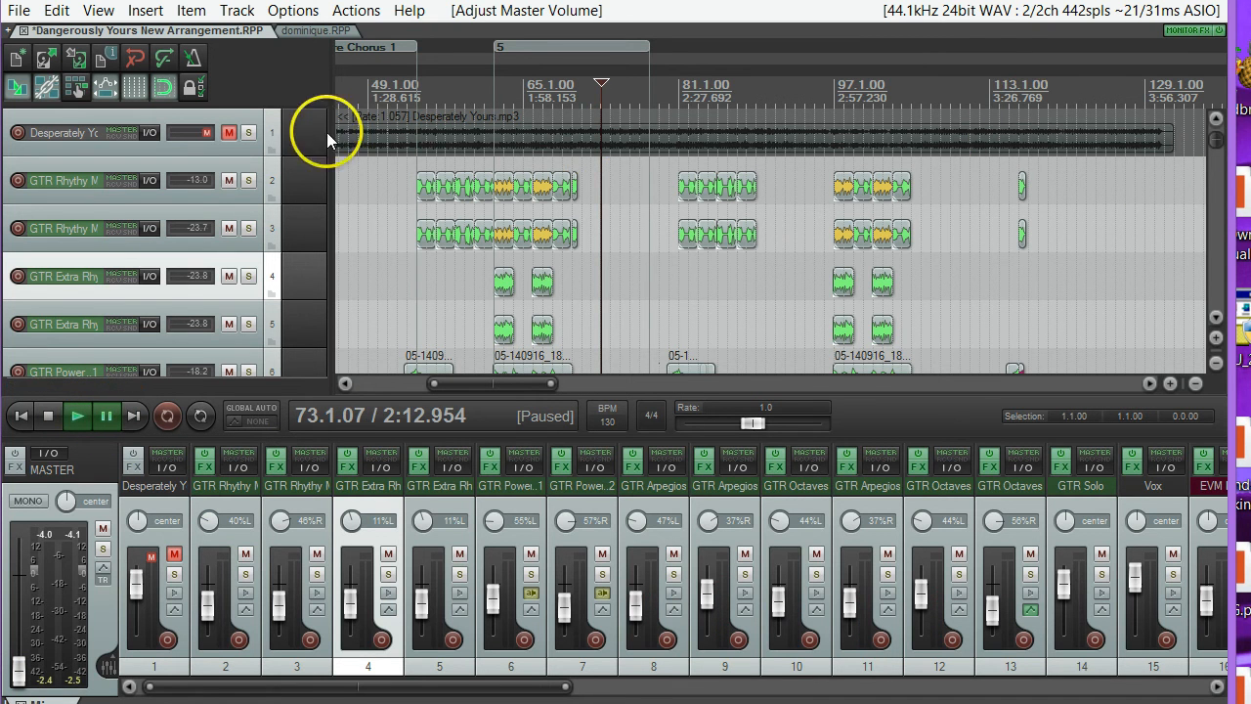
Examine the project's tracks from the rhythm guitars through the solo and vocals down to the last live guitar octave track.
{"action": "scroll", "coordinate": [1209, 137], "scroll_direction": "down", "scroll_amount": 4}
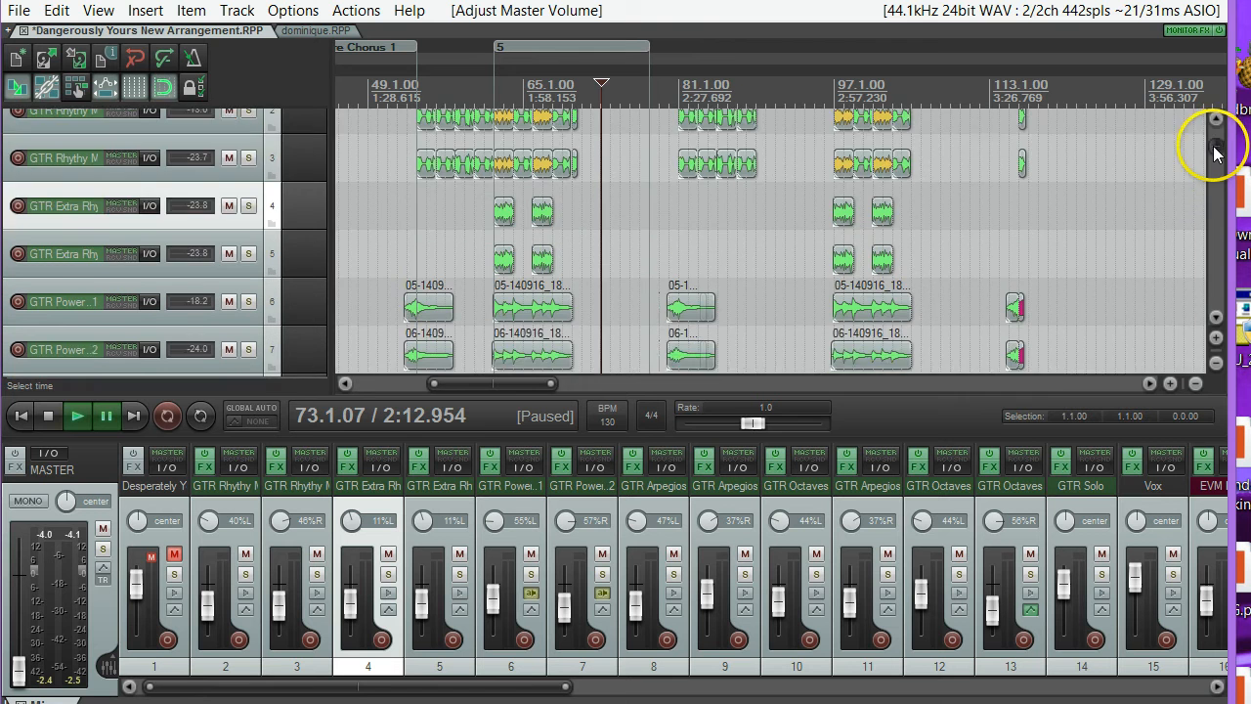
{"action": "left_click_drag", "start_coordinate": [1214, 164], "coordinate": [1207, 185]}
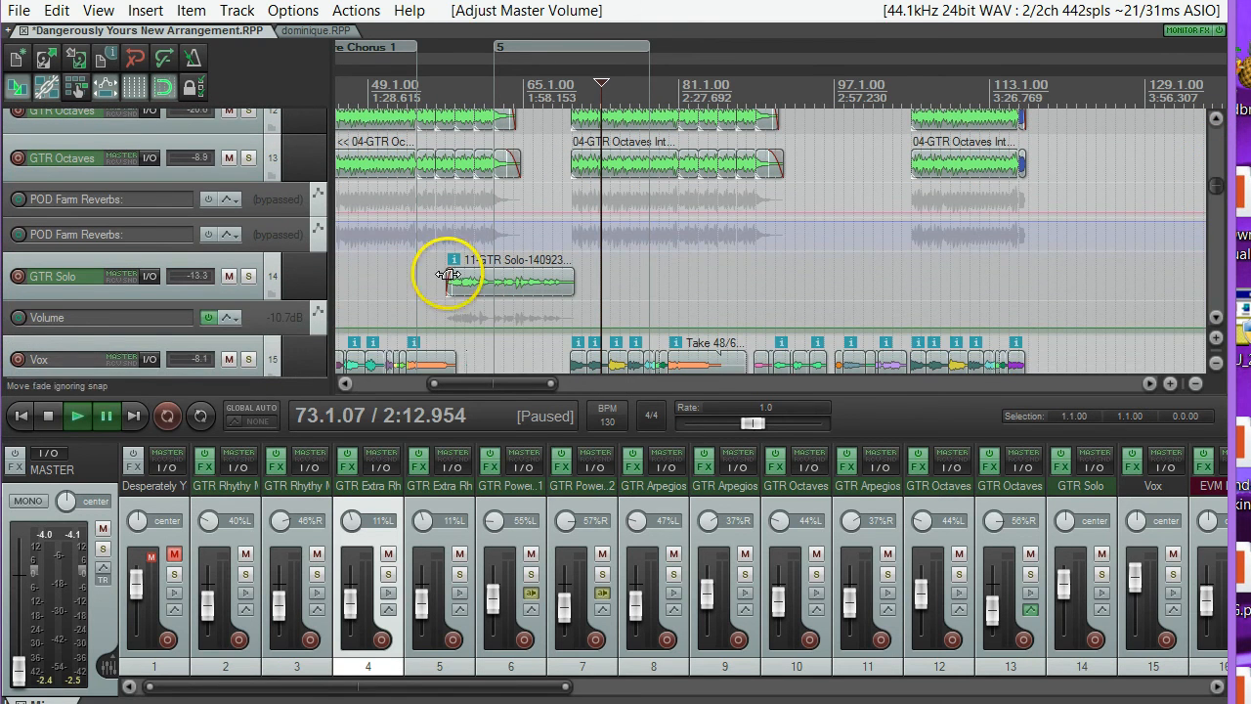
{"action": "left_click_drag", "start_coordinate": [1208, 184], "coordinate": [1218, 332]}
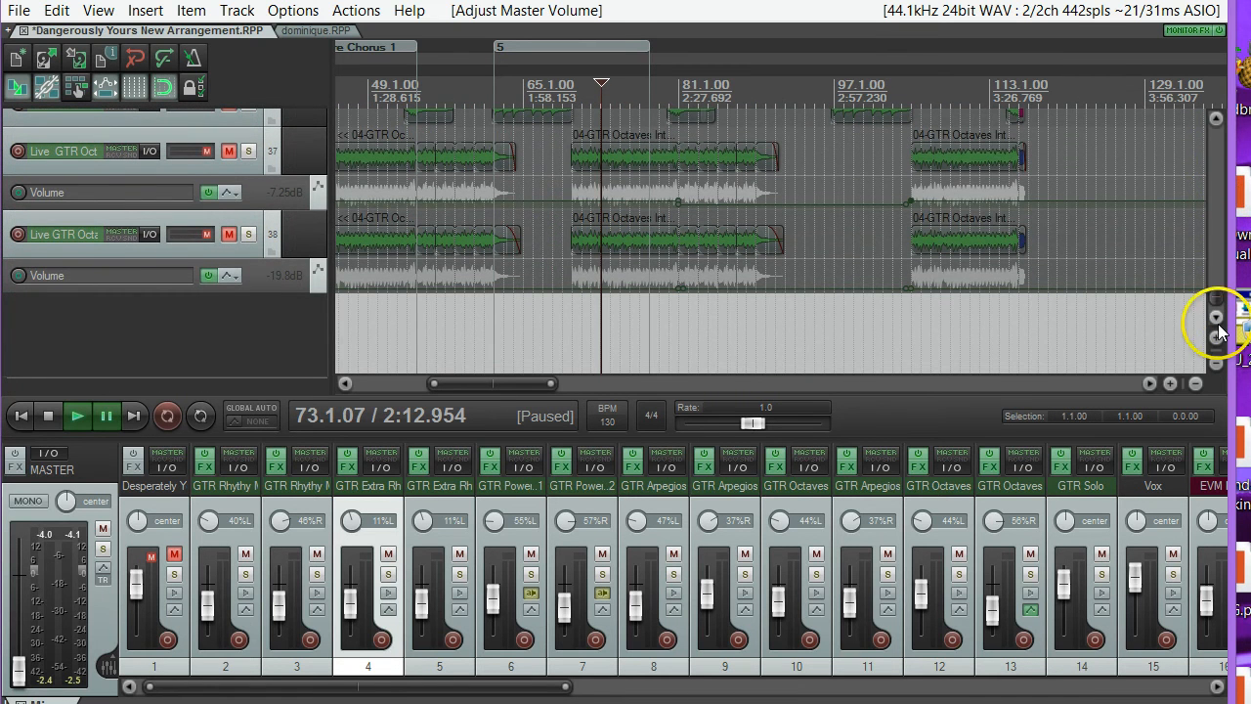